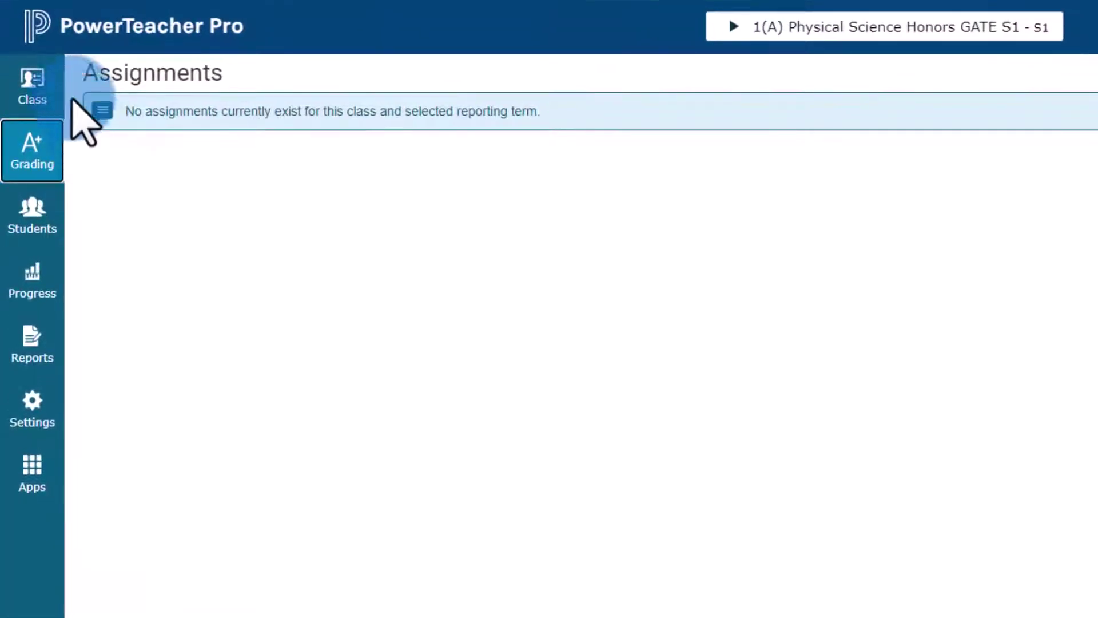
# Start a new Student Roster report limited to the 1(A) Physical Science Honors GATE class.
pyautogui.click(29, 355)
pyautogui.click(162, 452)
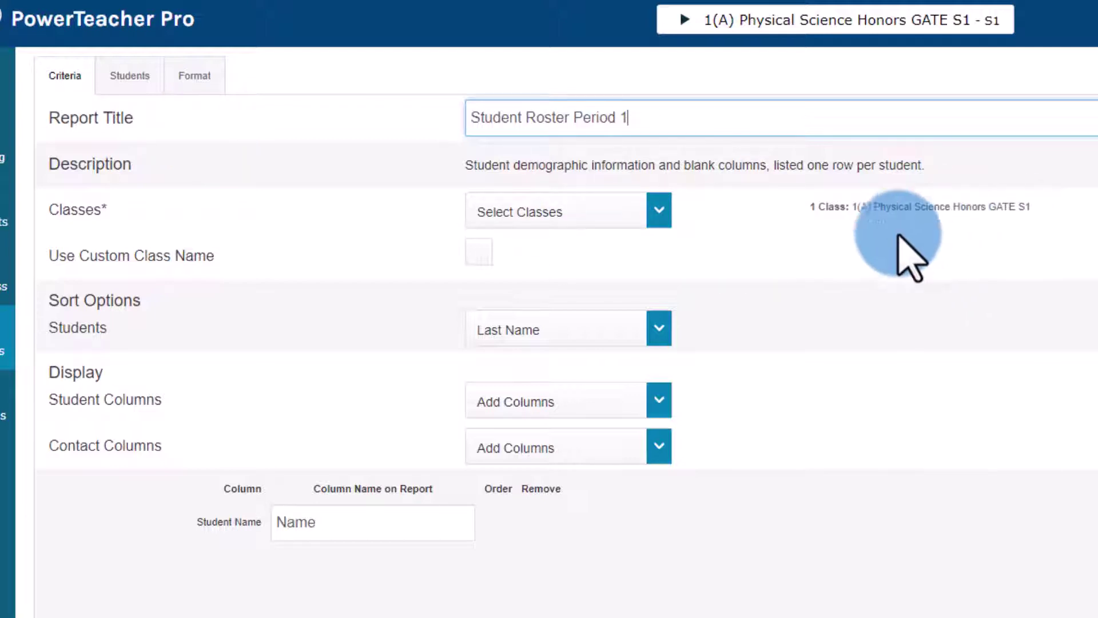
pyautogui.click(661, 211)
pyautogui.click(941, 262)
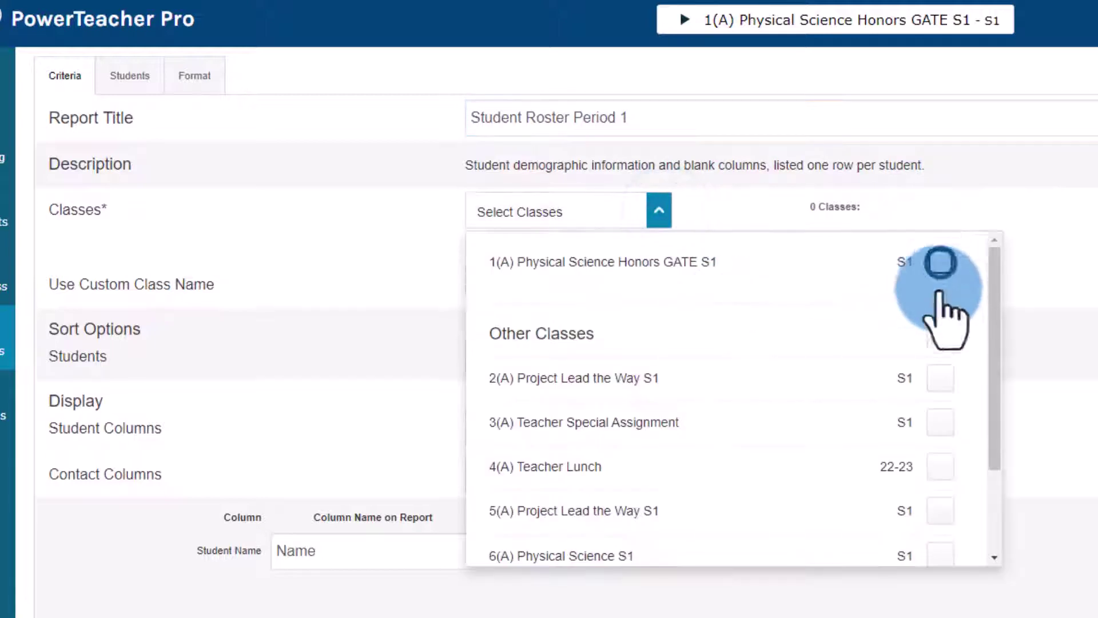
pyautogui.click(941, 378)
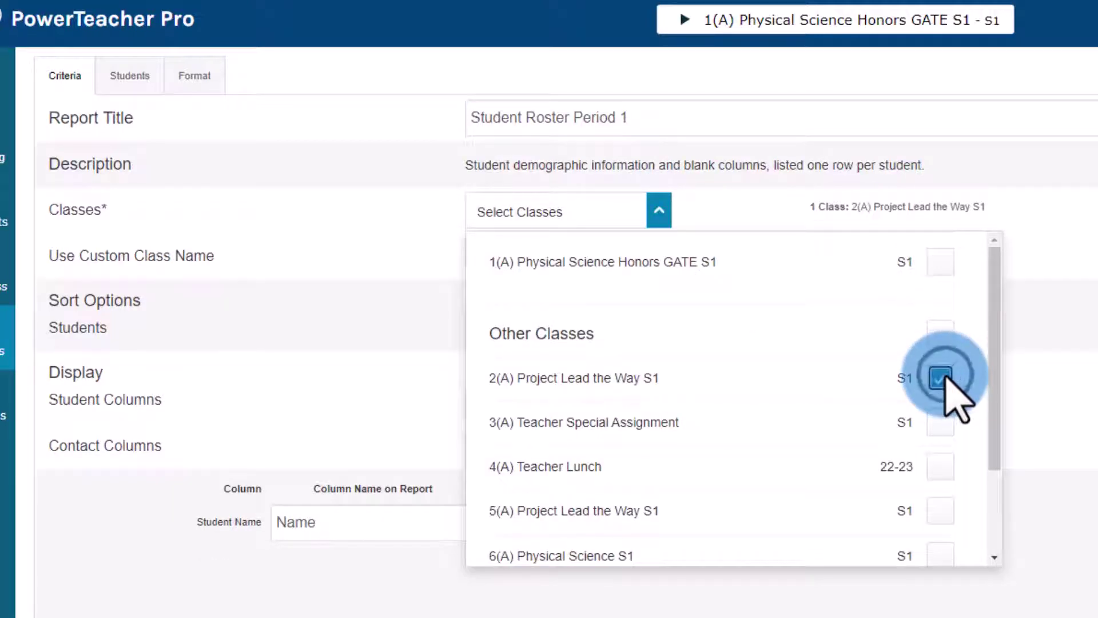
pyautogui.click(941, 377)
pyautogui.click(941, 262)
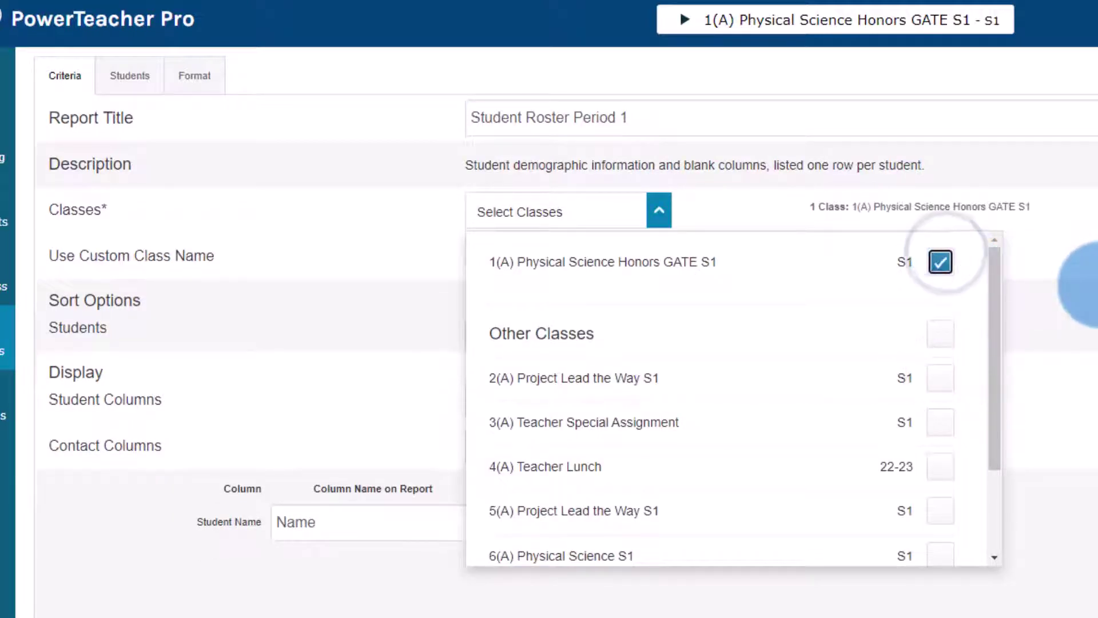
pyautogui.click(660, 210)
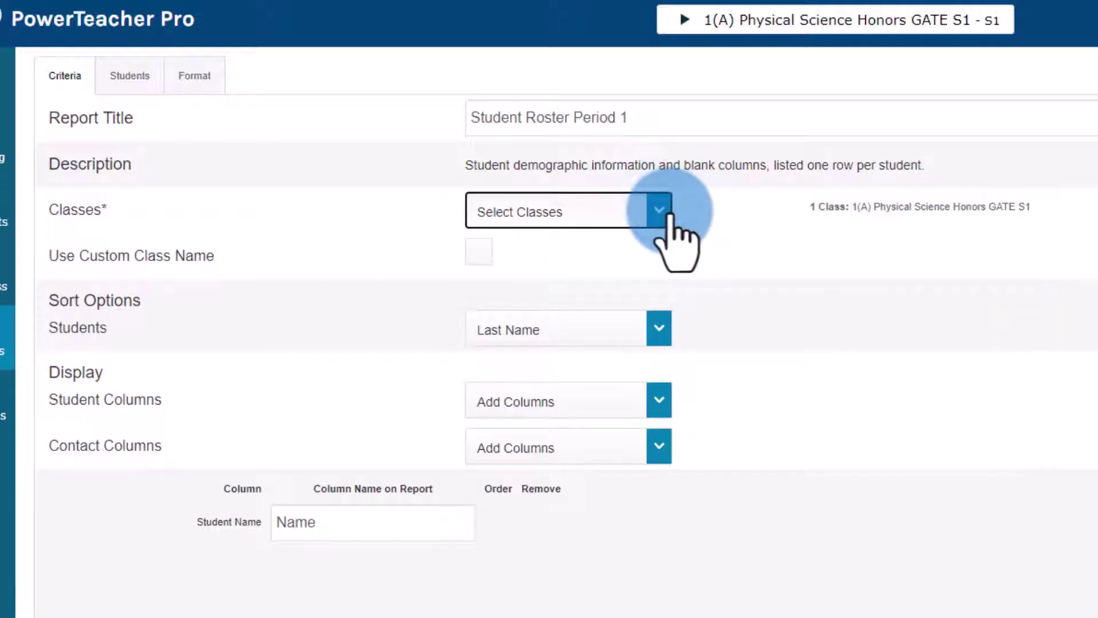
# Keep the Last Name sort and review the 36 students the report includes.
pyautogui.click(661, 329)
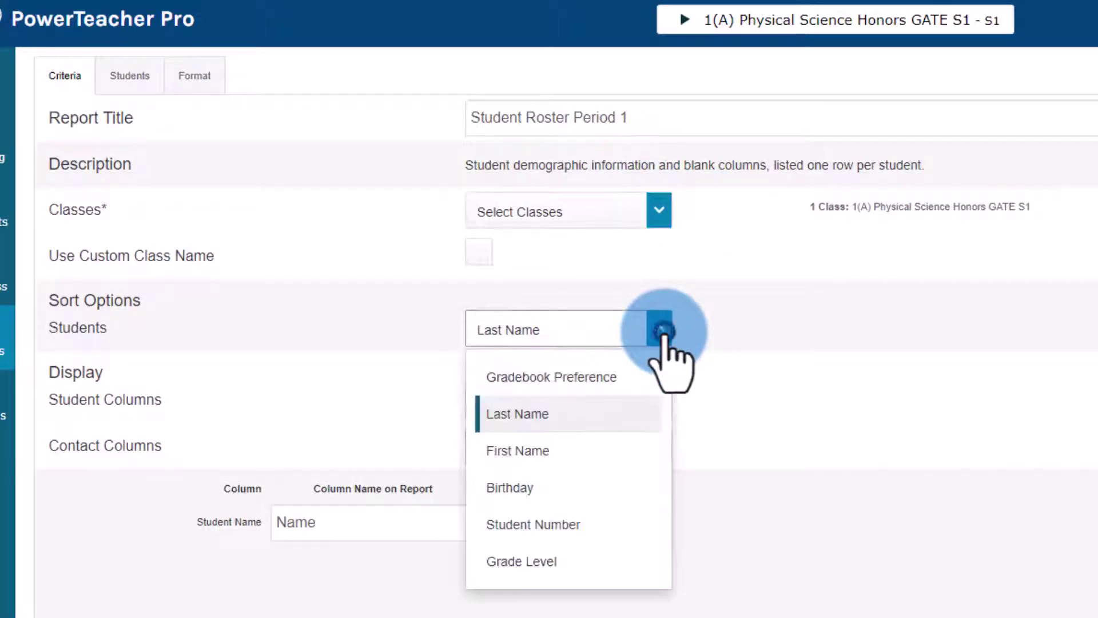
pyautogui.click(612, 411)
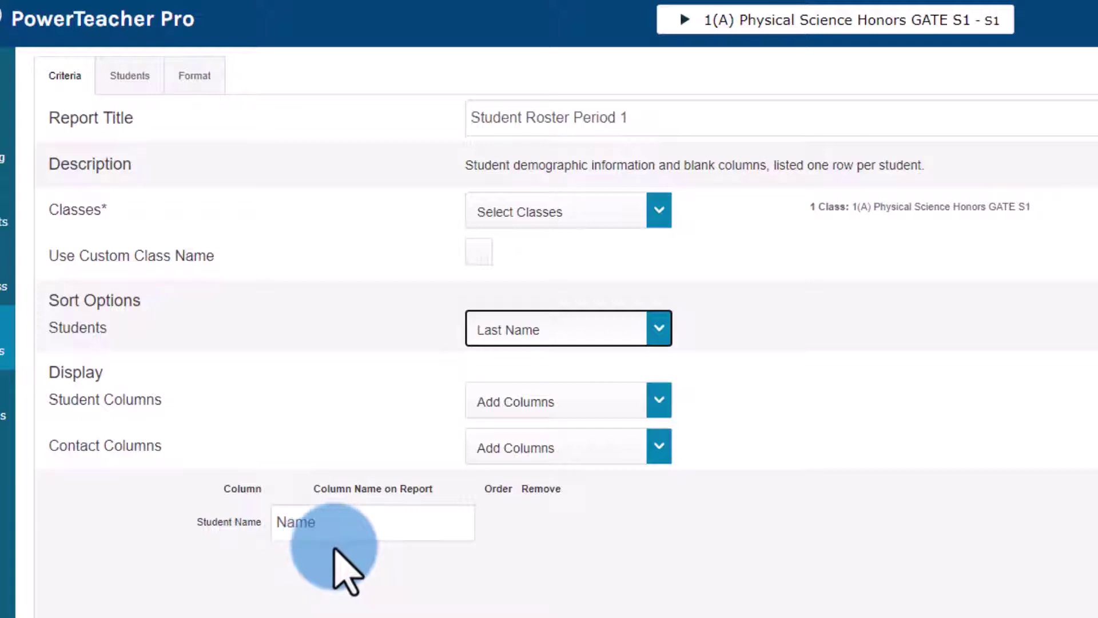
pyautogui.click(129, 77)
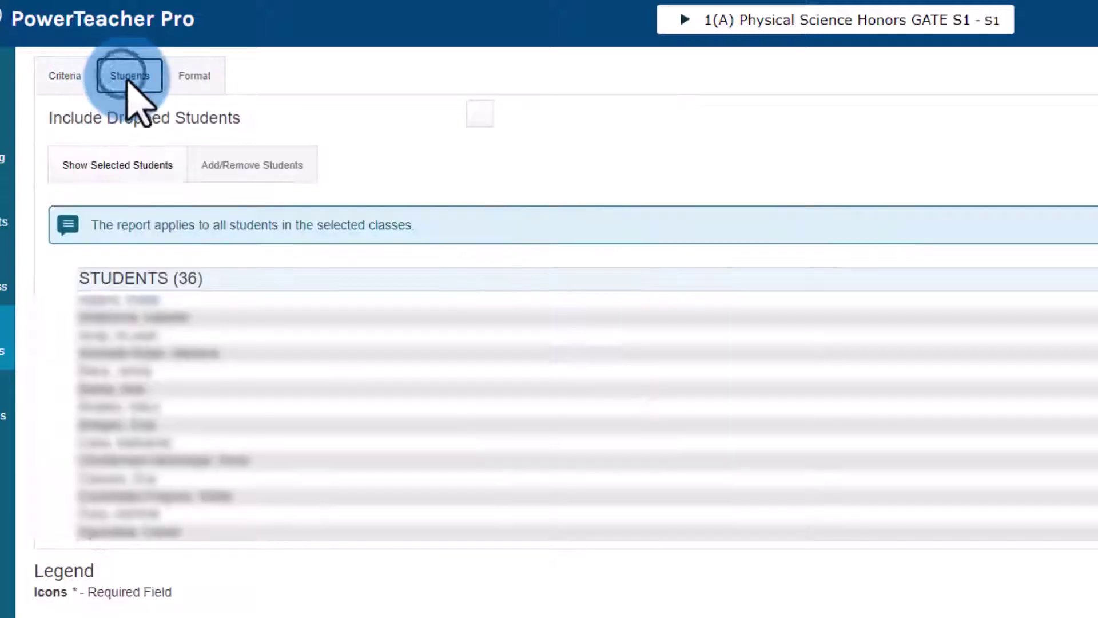
# Run the roster report with Portrait orientation and Excel output.
pyautogui.click(195, 80)
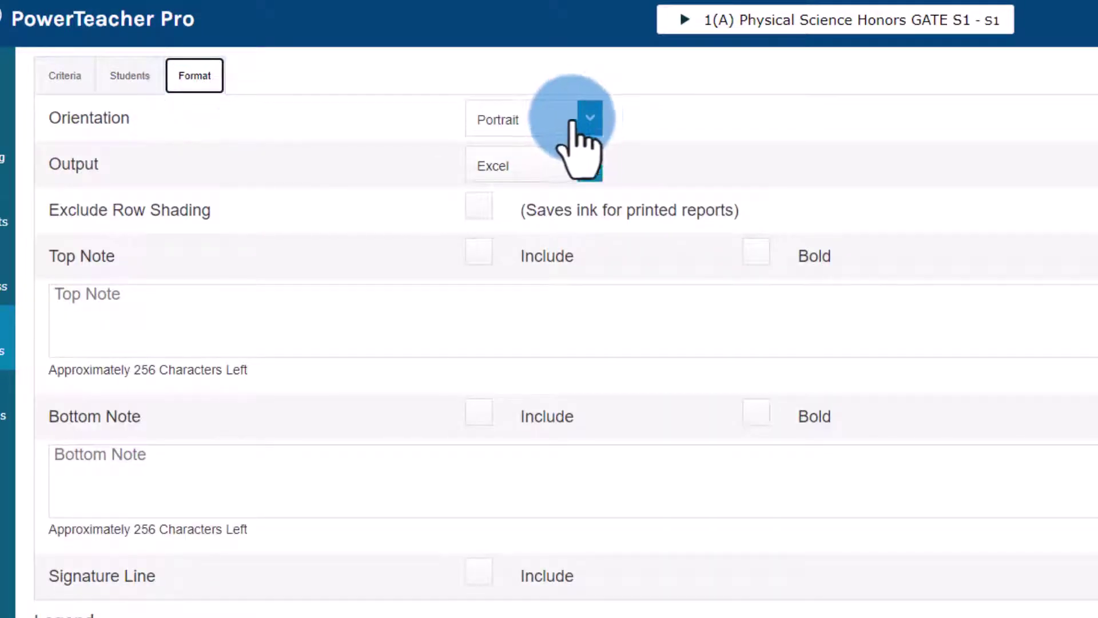
pyautogui.click(550, 123)
pyautogui.click(517, 211)
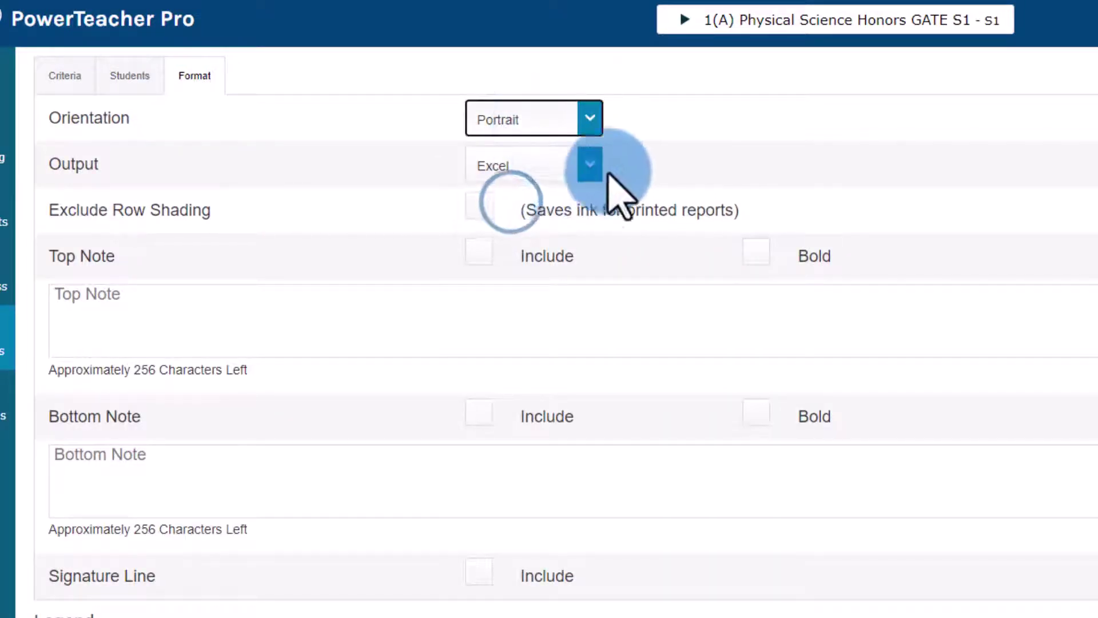
pyautogui.click(555, 170)
pyautogui.click(508, 252)
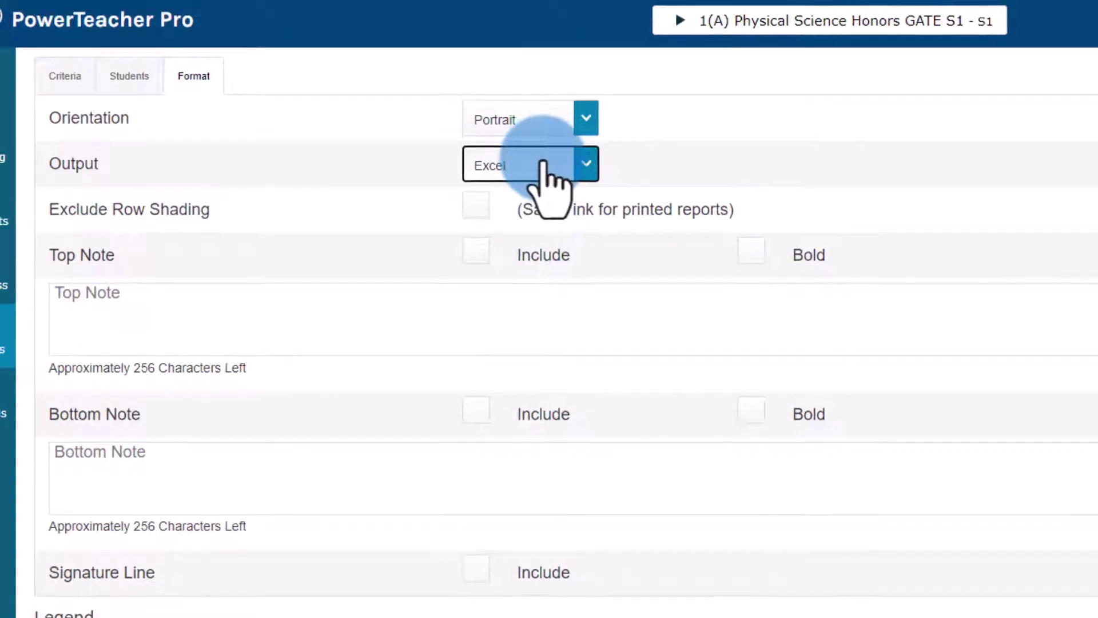
pyautogui.click(1058, 584)
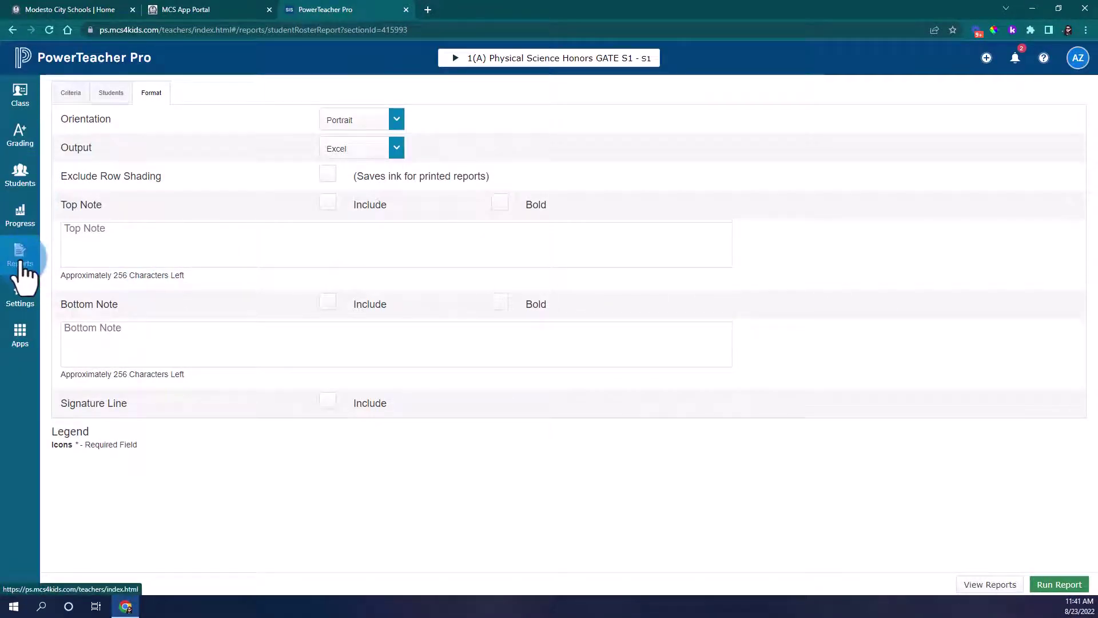
# Download the finished Student Roster Period 1 report from the Report Queue.
pyautogui.click(22, 264)
pyautogui.click(119, 358)
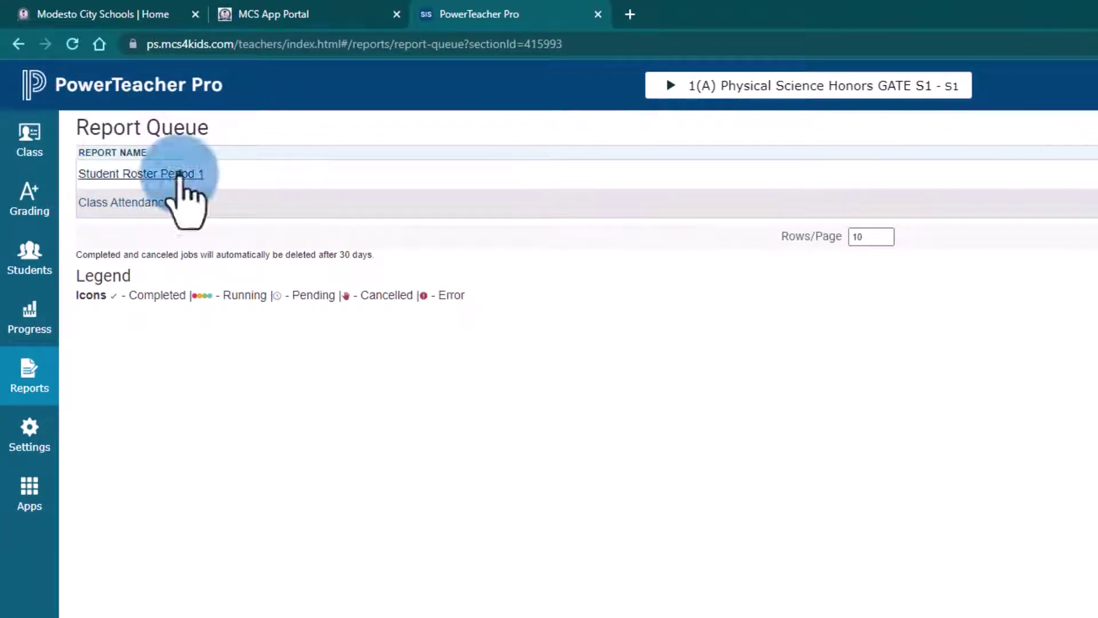
pyautogui.click(180, 173)
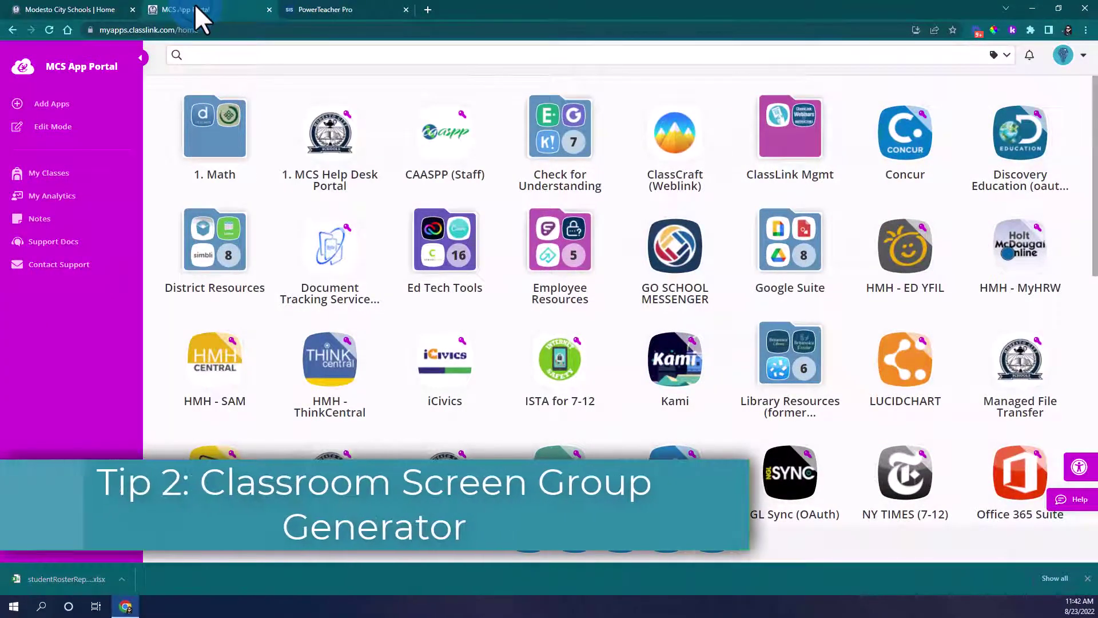
# Search the portal for 'clas' and launch Classroom Screen.
pyautogui.click(267, 57)
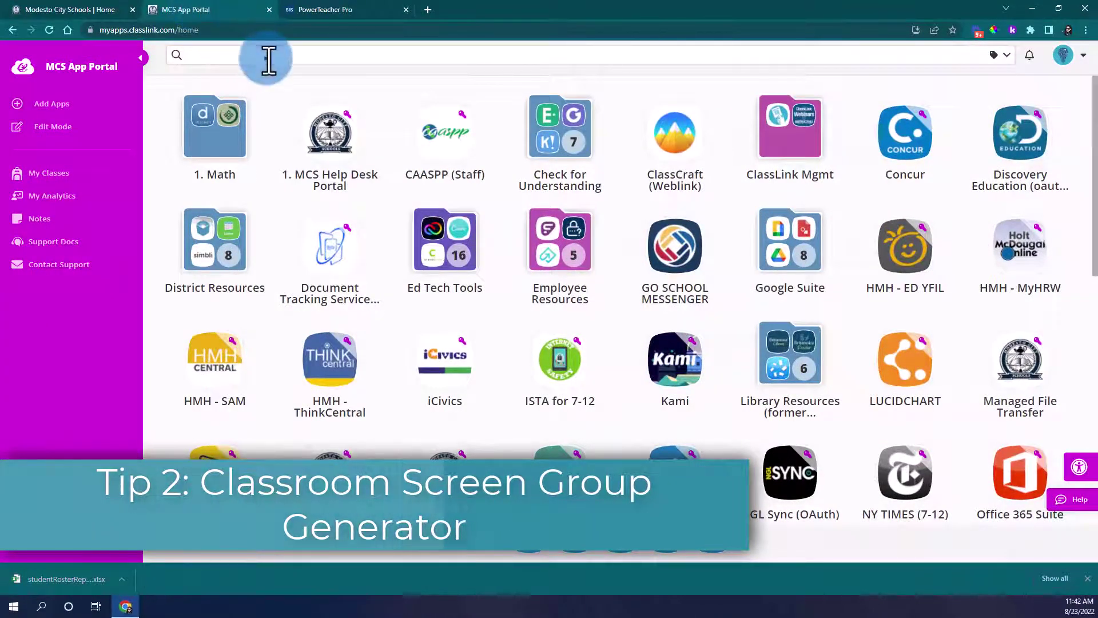
pyautogui.write('clas')
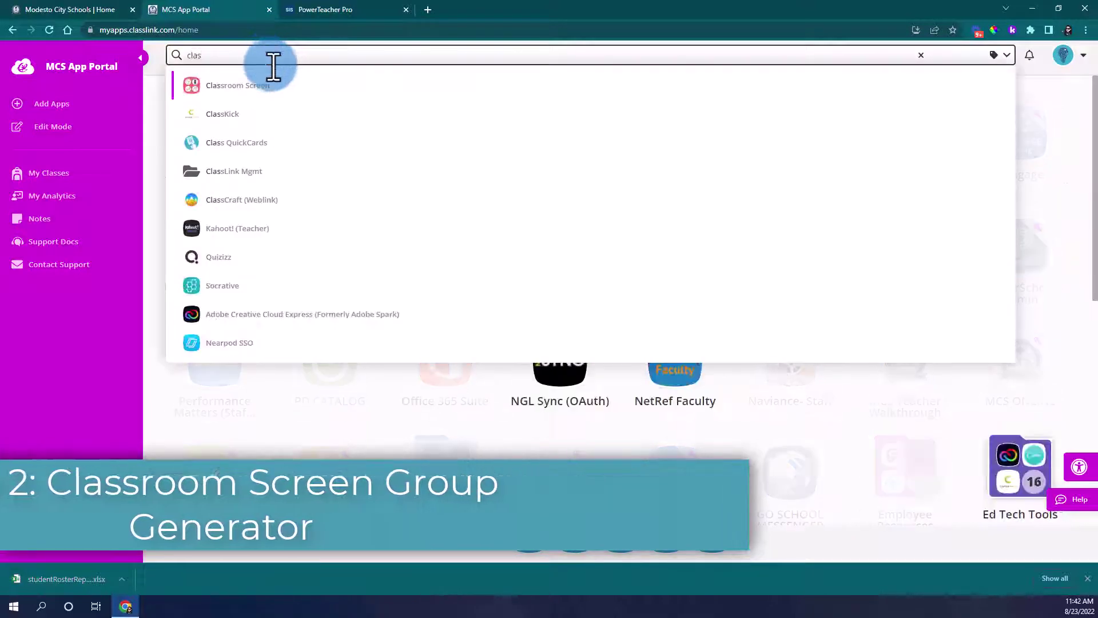
pyautogui.click(291, 92)
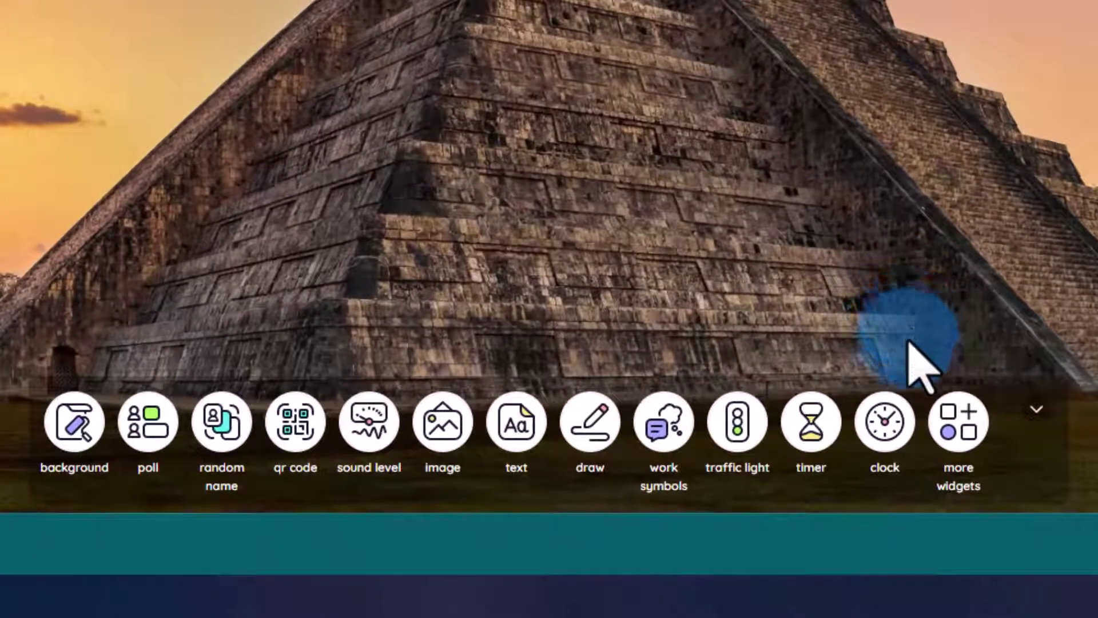
# Add a Group maker widget from the extra widgets and open its settings.
pyautogui.click(952, 429)
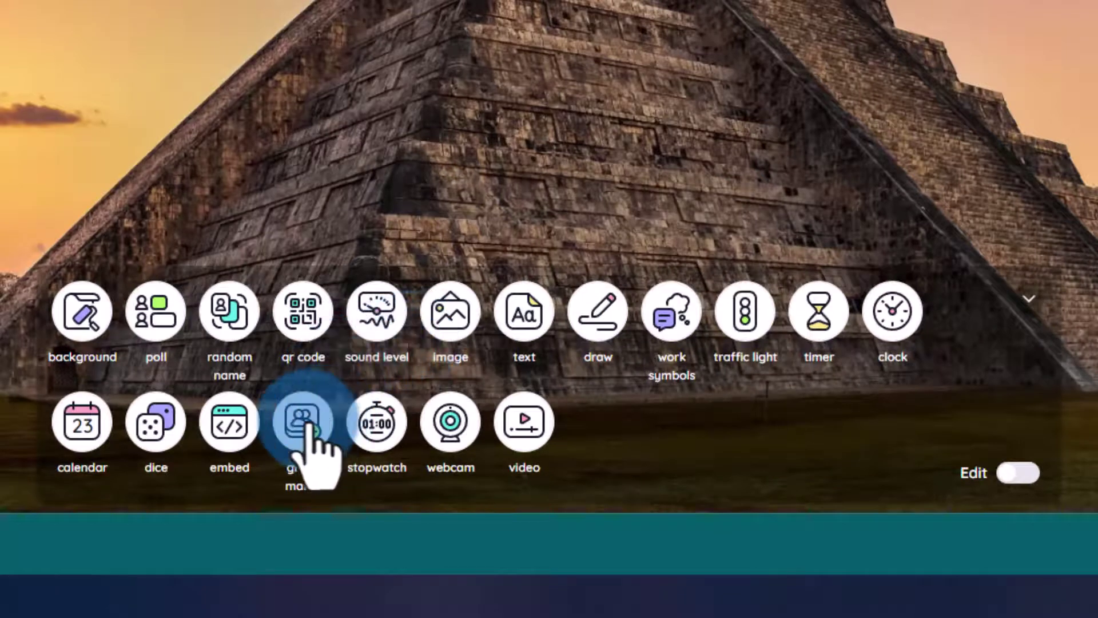
pyautogui.click(303, 422)
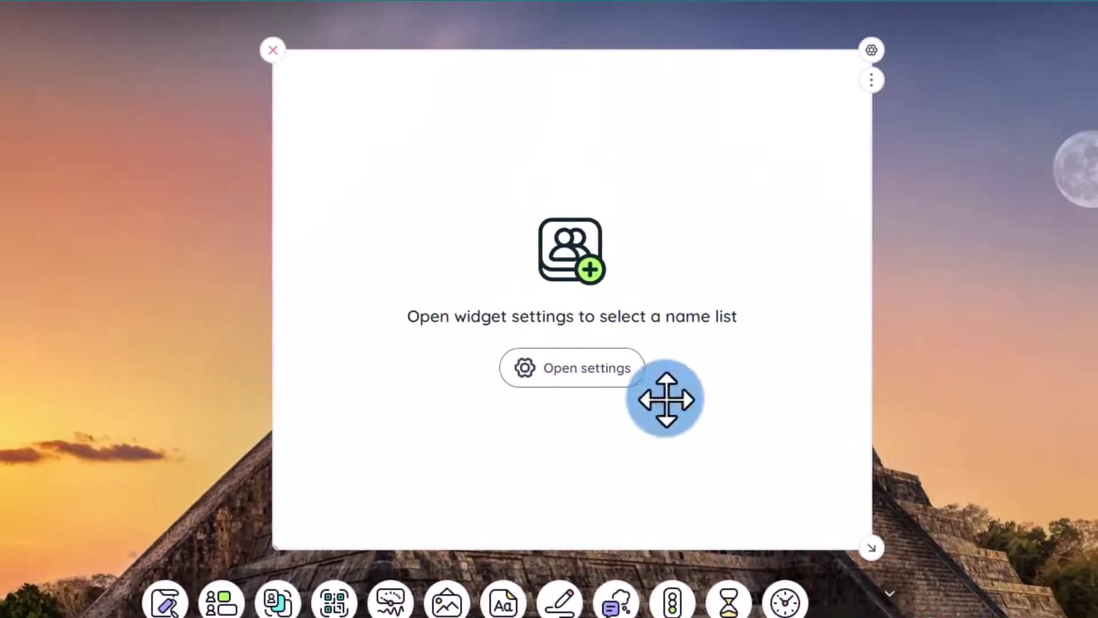
pyautogui.click(536, 366)
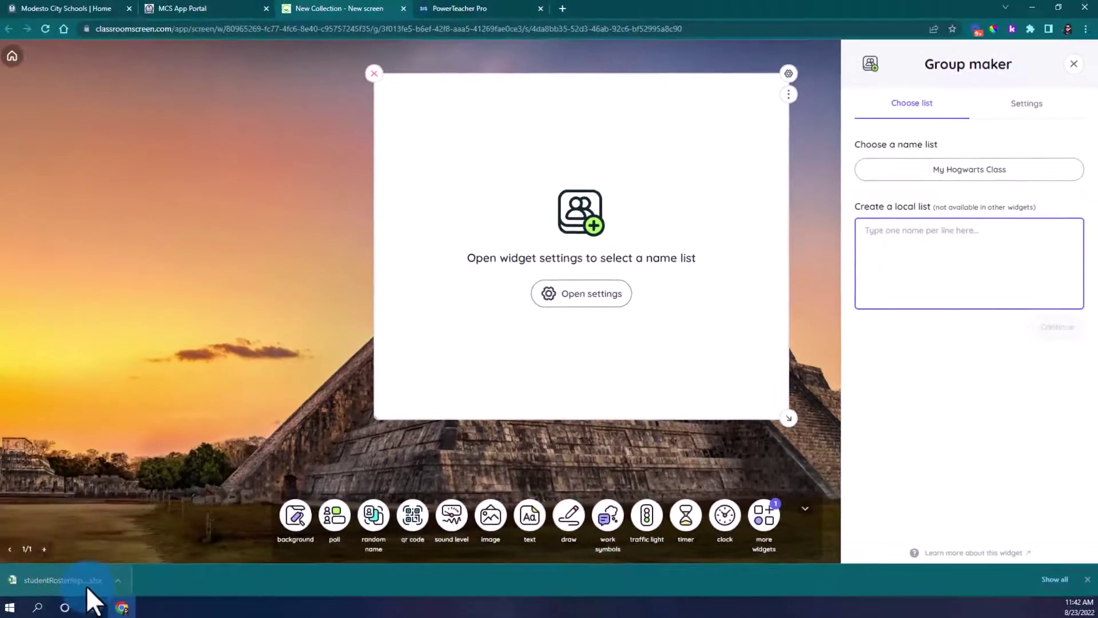
# Open studentRosterReport (1).xlsx and select the student names in column A for copying.
pyautogui.click(85, 582)
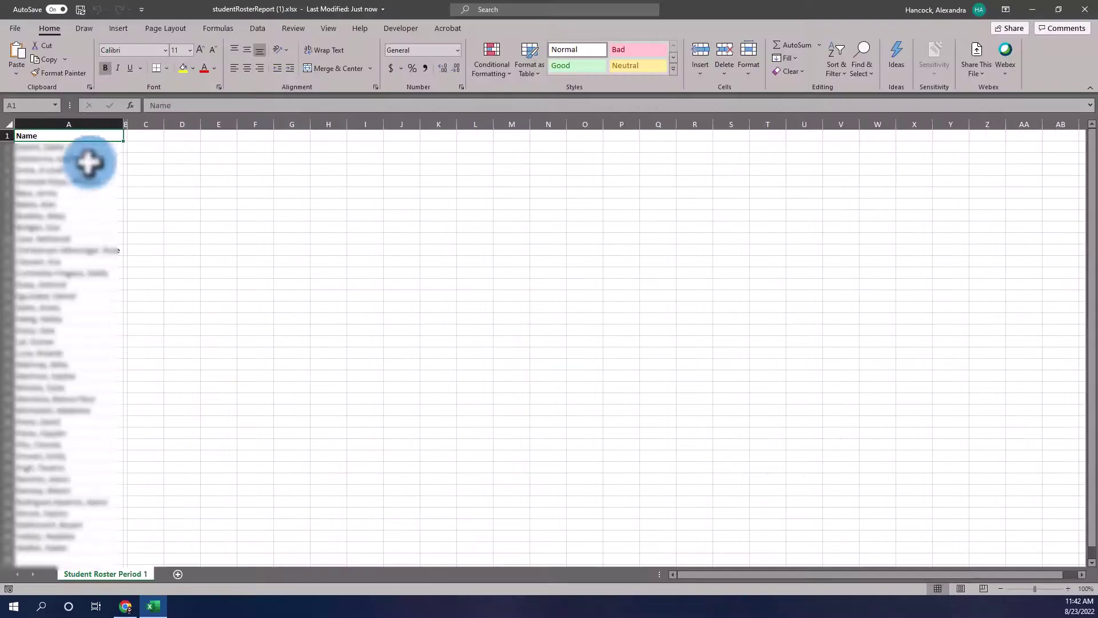
pyautogui.moveTo(87, 150); pyautogui.dragTo(111, 547)
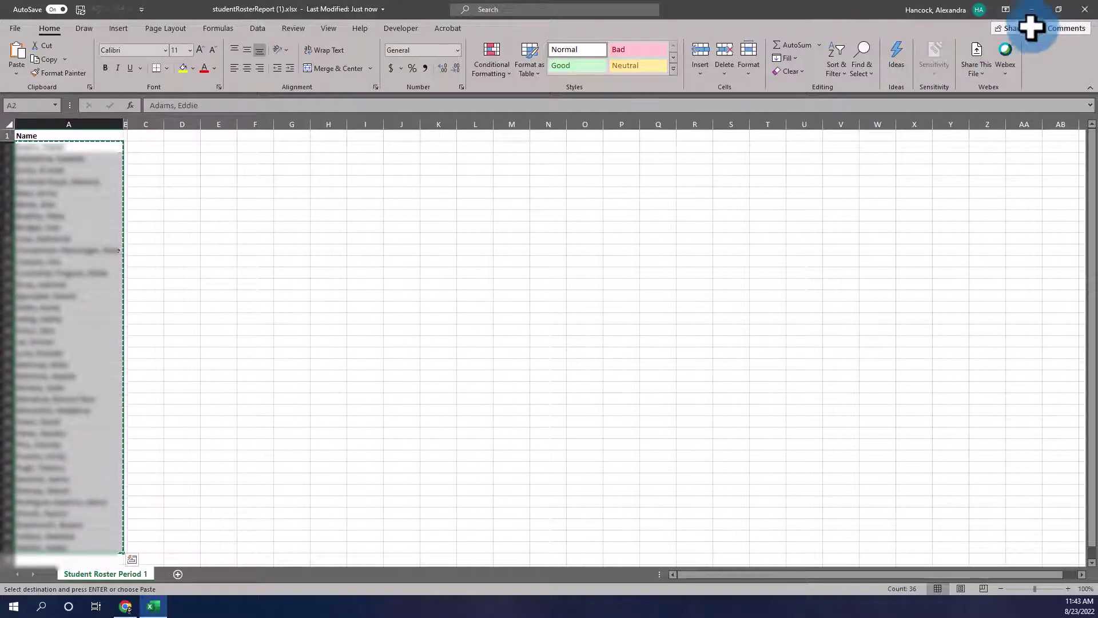
# Paste the copied roster into a local name list in the Group maker.
pyautogui.click(1037, 11)
pyautogui.click(948, 257)
pyautogui.hotkey('ctrl', 'v')
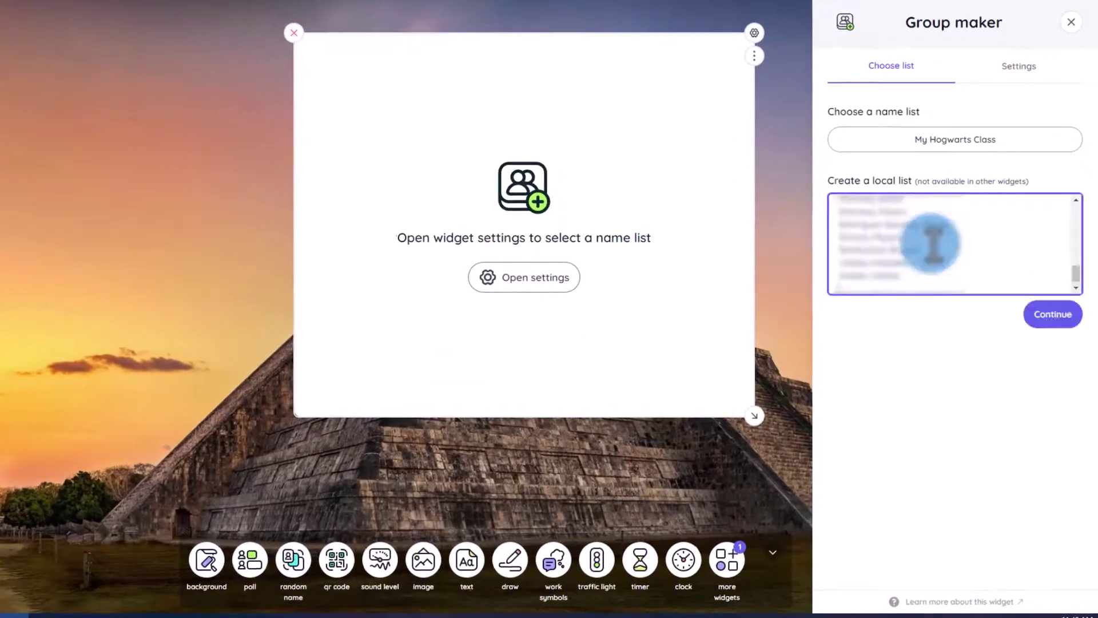
pyautogui.click(1052, 316)
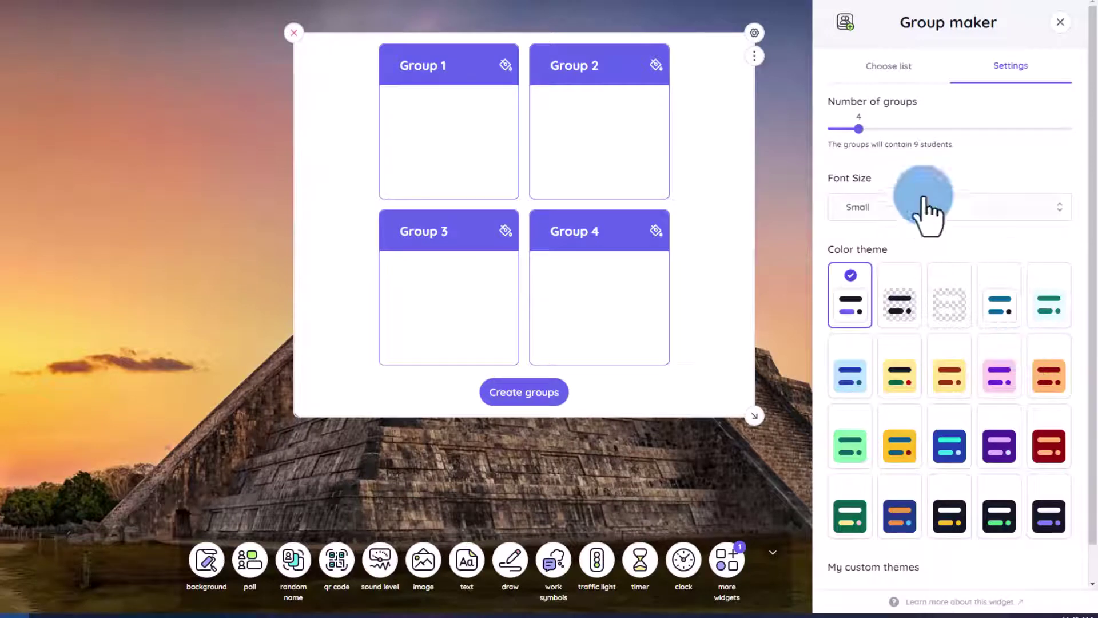
# Set the number of groups to 6, create the groups, and shuffle them.
pyautogui.moveTo(860, 129); pyautogui.dragTo(887, 140)
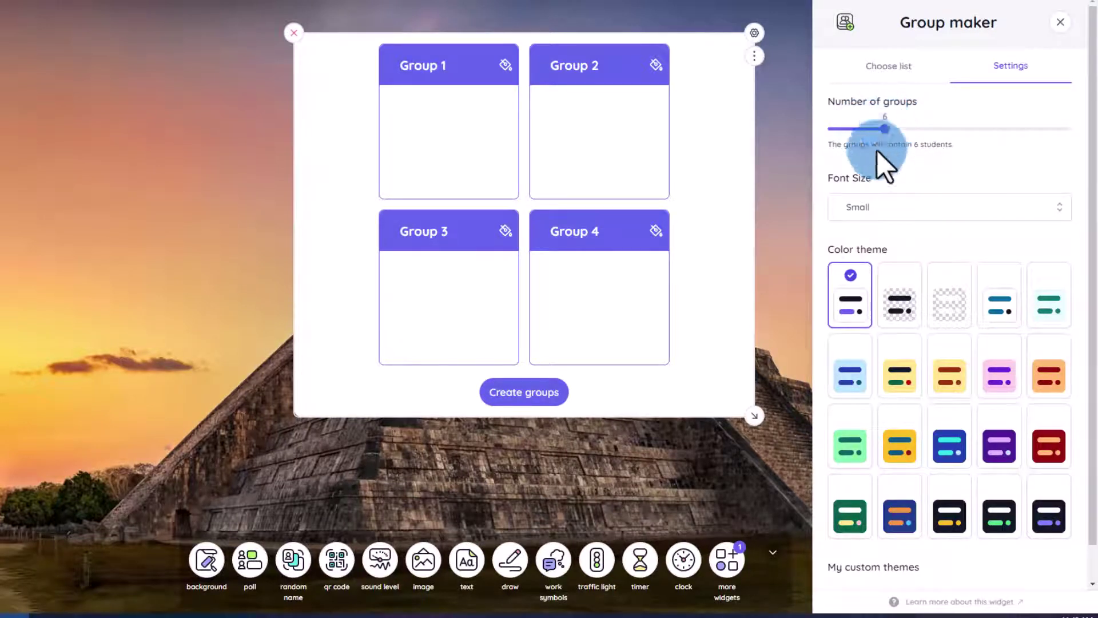
pyautogui.click(522, 395)
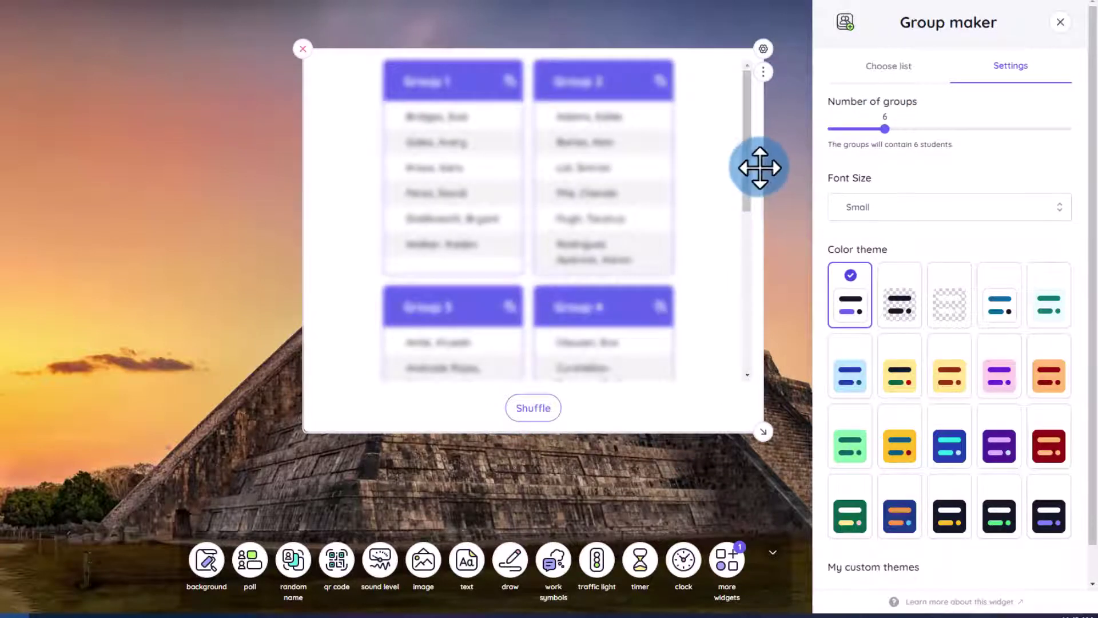
pyautogui.moveTo(746, 164); pyautogui.dragTo(748, 139)
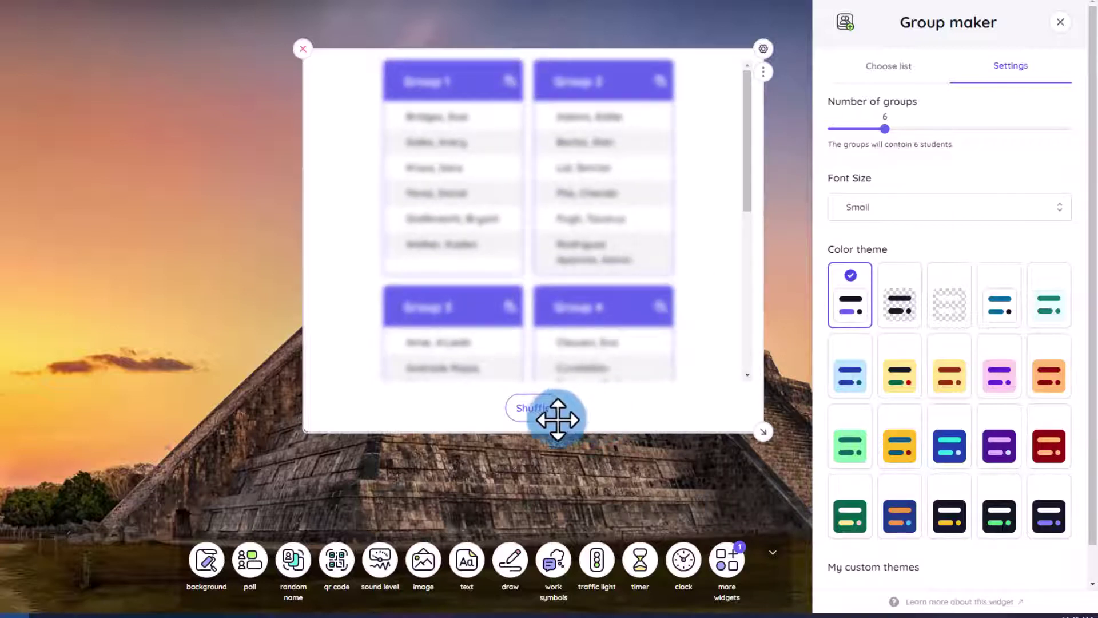
pyautogui.click(534, 408)
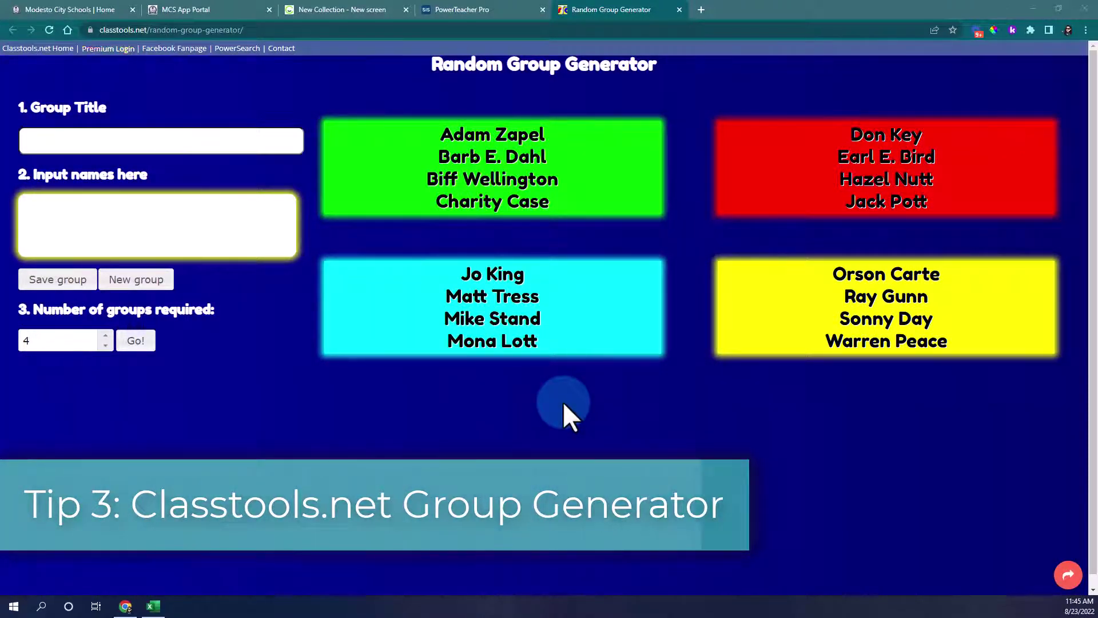
# Go to the classtools.net home page and scroll to the Random Group Generator tile.
pyautogui.click(35, 48)
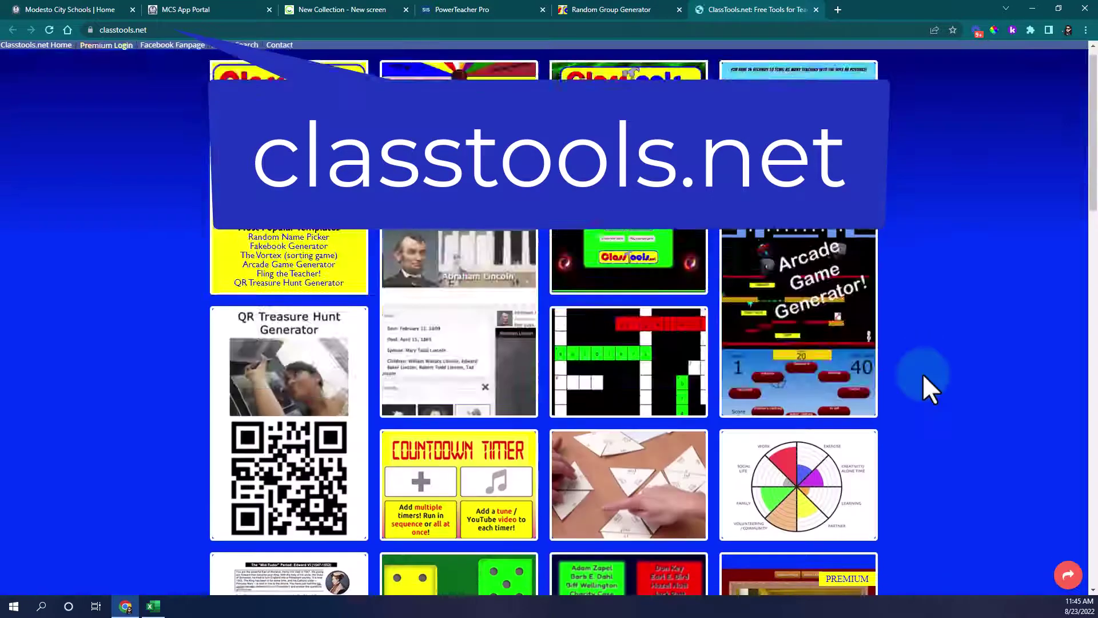
pyautogui.scroll(-6, 922, 373)
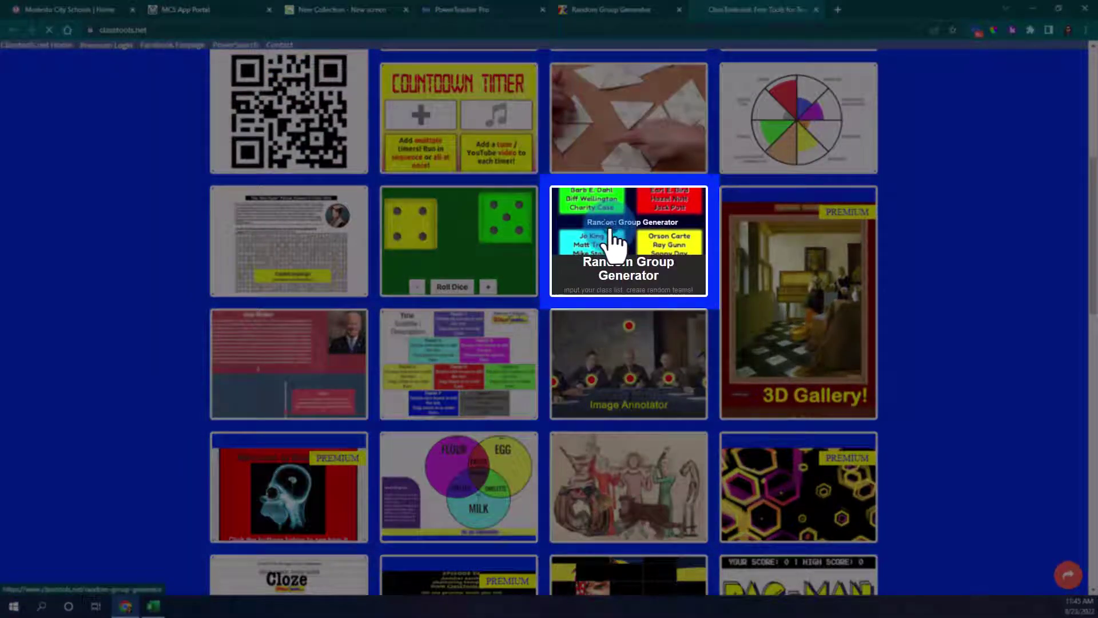
# In the Random Group Generator, split the Period 1 names into 6 groups.
pyautogui.click(613, 240)
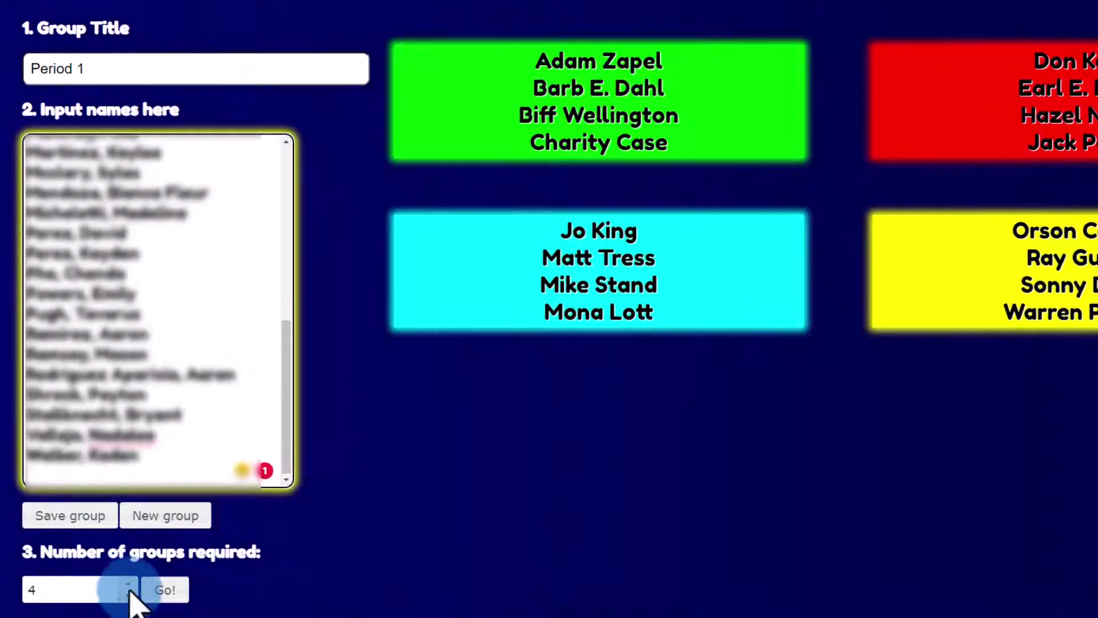
pyautogui.click(129, 594)
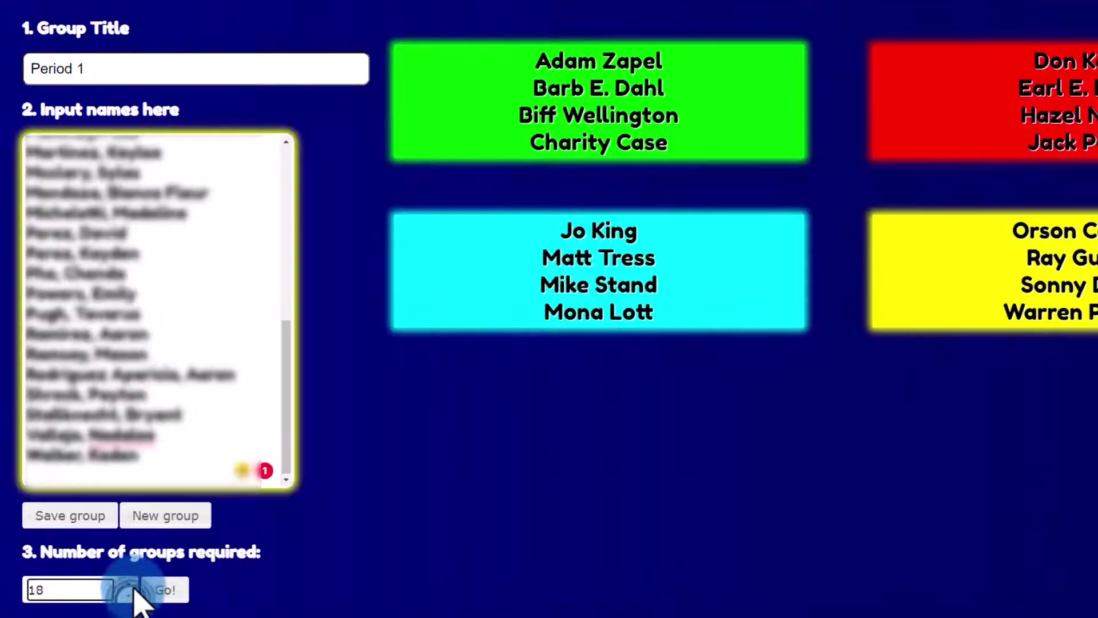
pyautogui.moveTo(112, 589); pyautogui.dragTo(26, 604)
pyautogui.write('6')
pyautogui.click(147, 594)
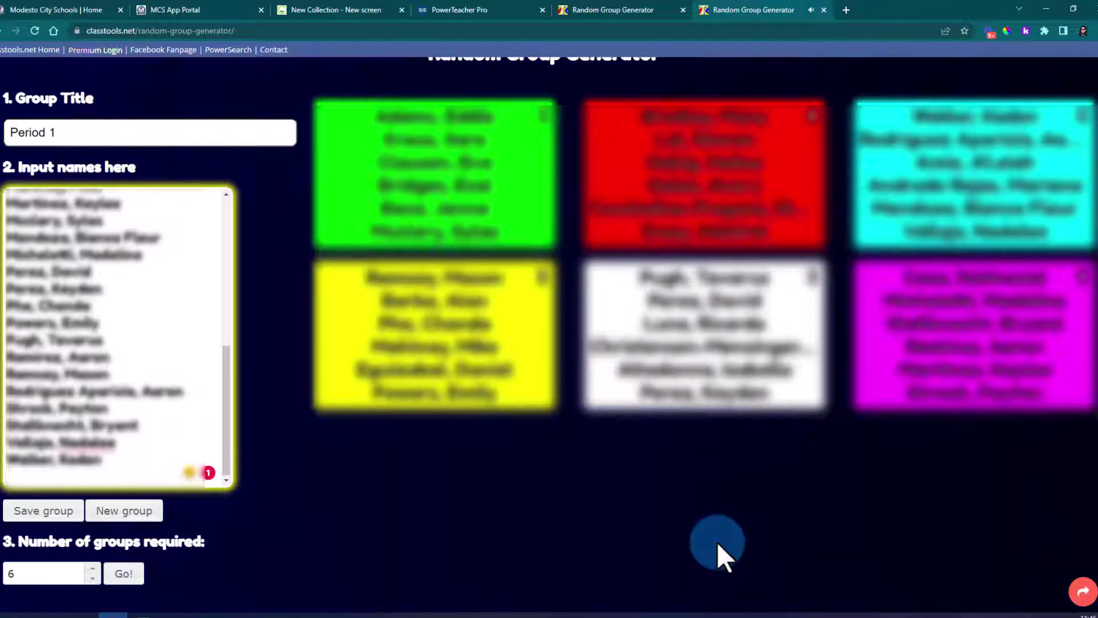
# Regenerate the six Period 1 groups several more times with Go!
pyautogui.scroll(1, 716, 541)
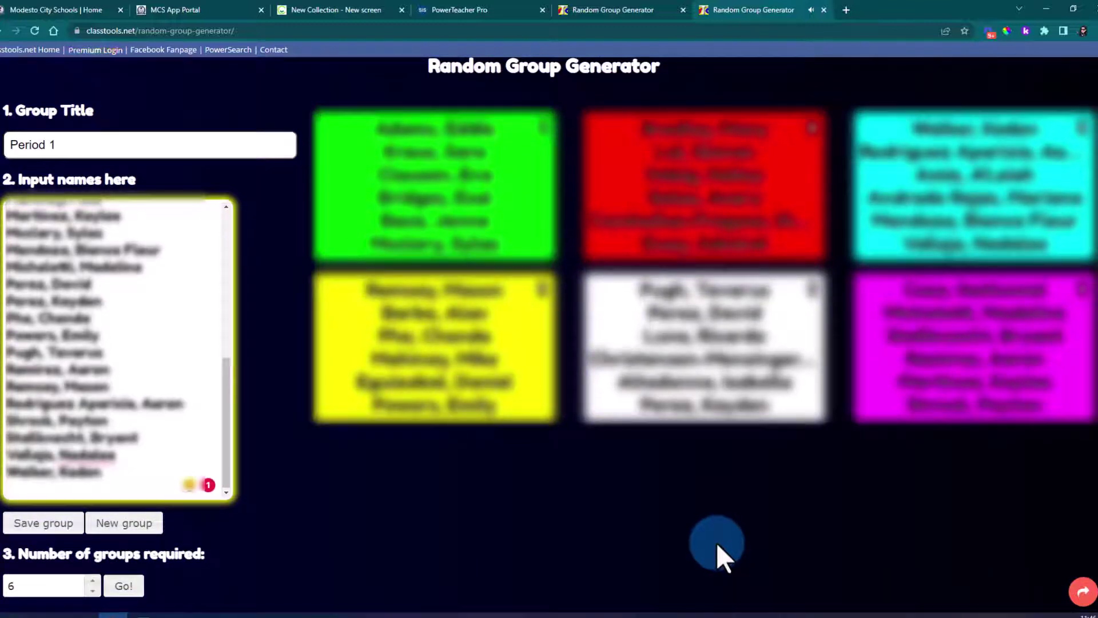
pyautogui.click(125, 595)
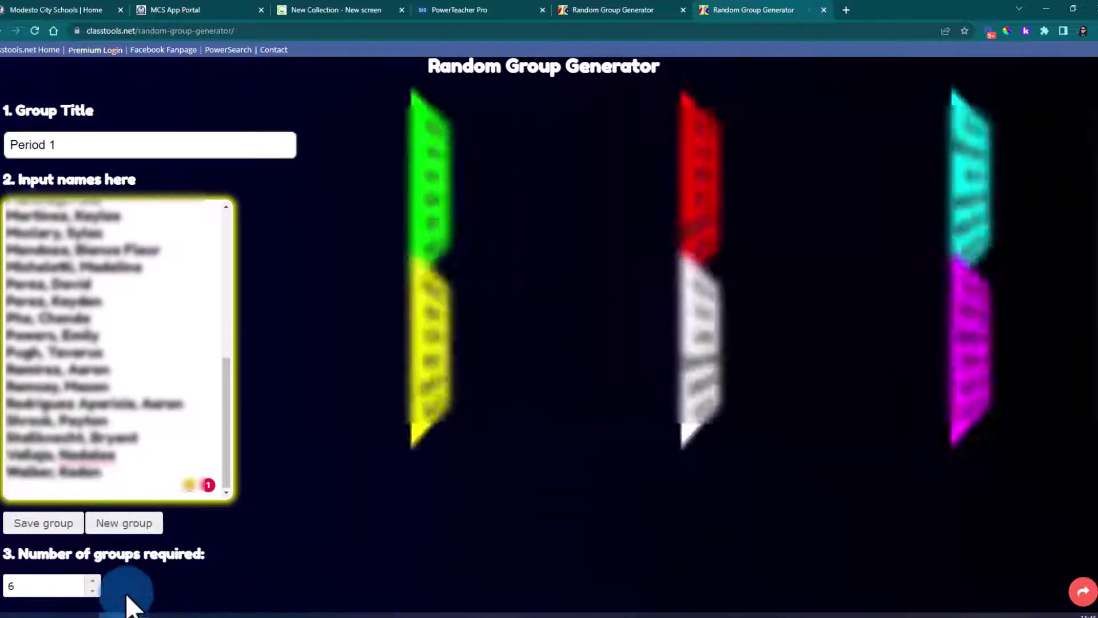
pyautogui.click(125, 595)
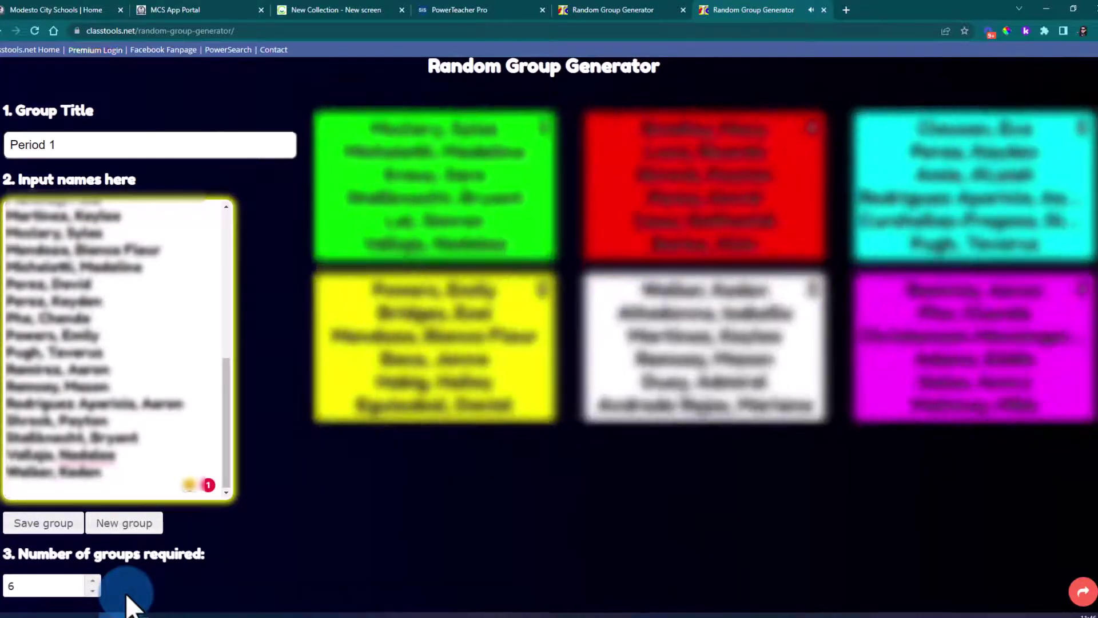
pyautogui.click(125, 595)
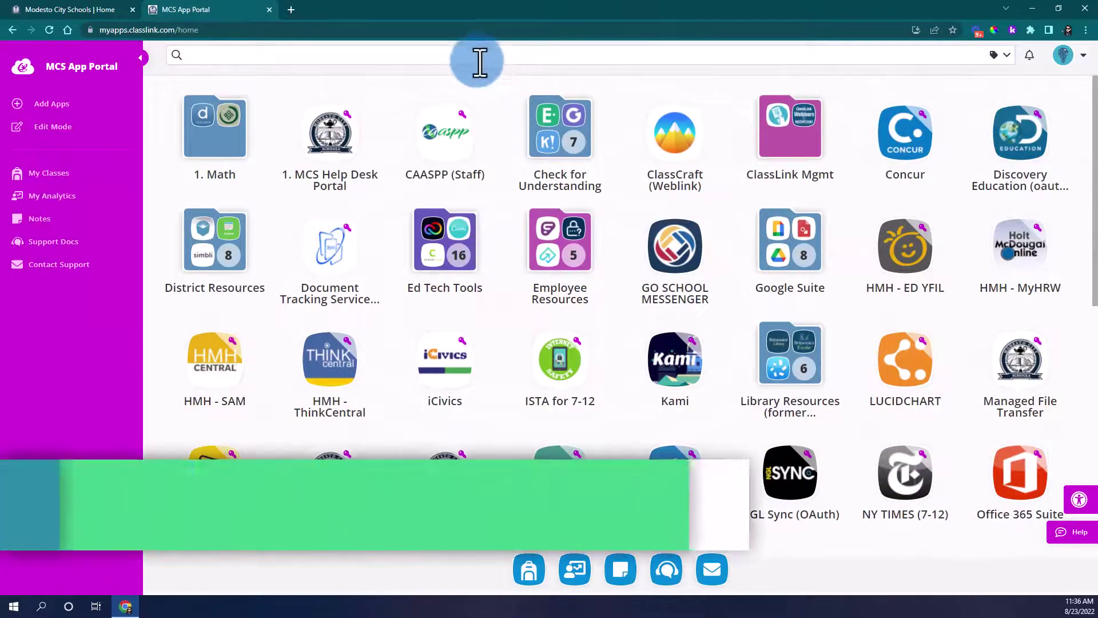
# Launch PowerTeacher Pro via a 'power' portal search and open the first class's seating chart.
pyautogui.click(473, 56)
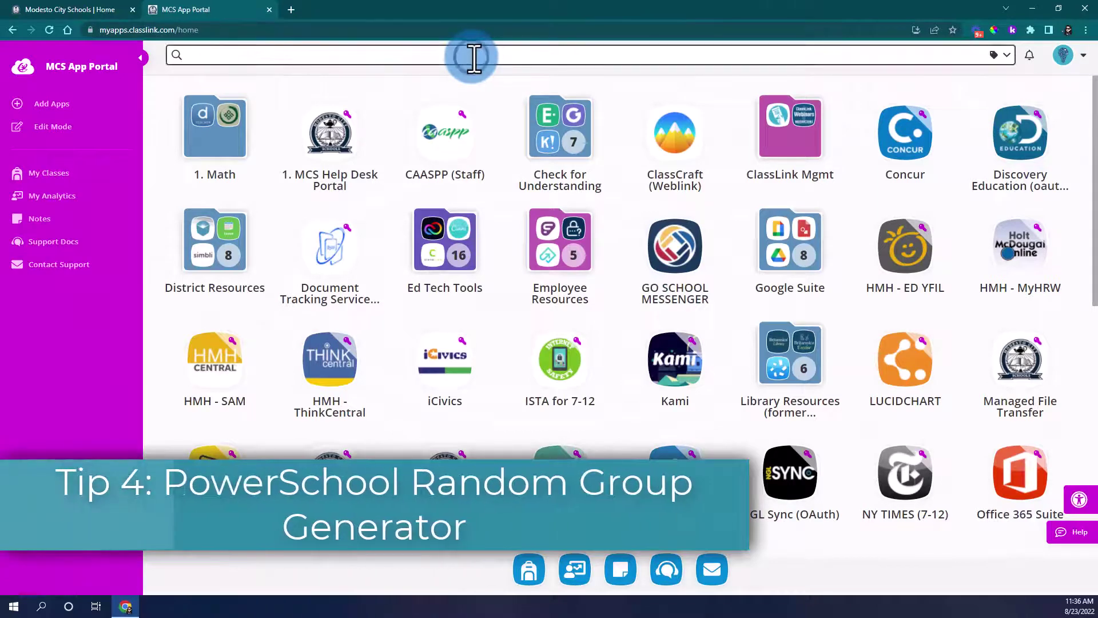
pyautogui.write('power')
pyautogui.click(466, 86)
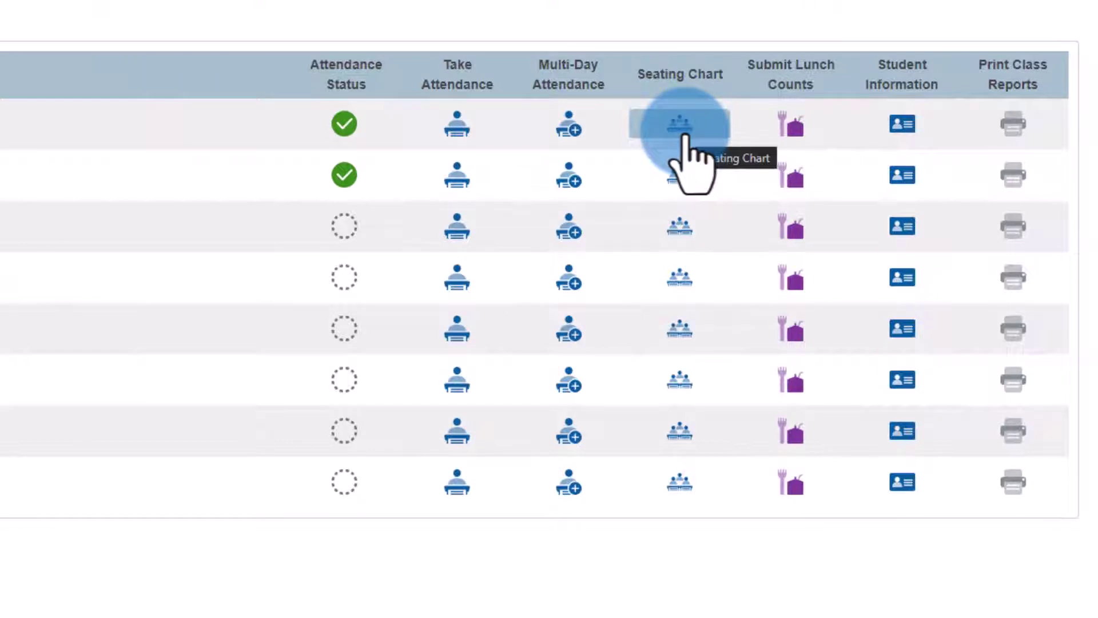
pyautogui.click(682, 131)
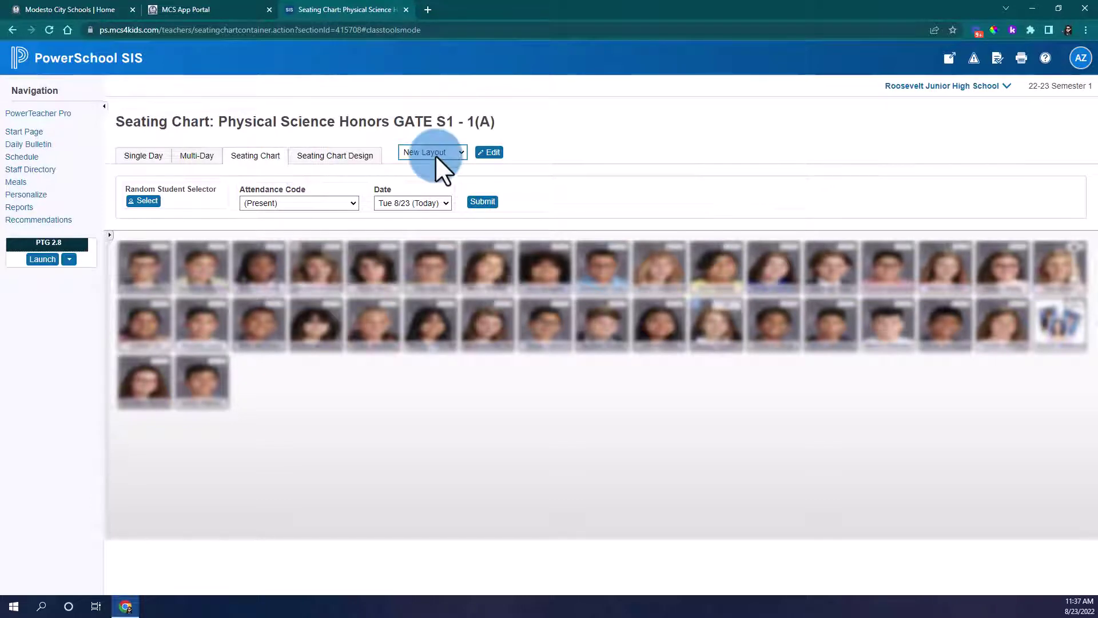
# Rename the seating chart layout to 'Random Groups' and save it.
pyautogui.click(482, 156)
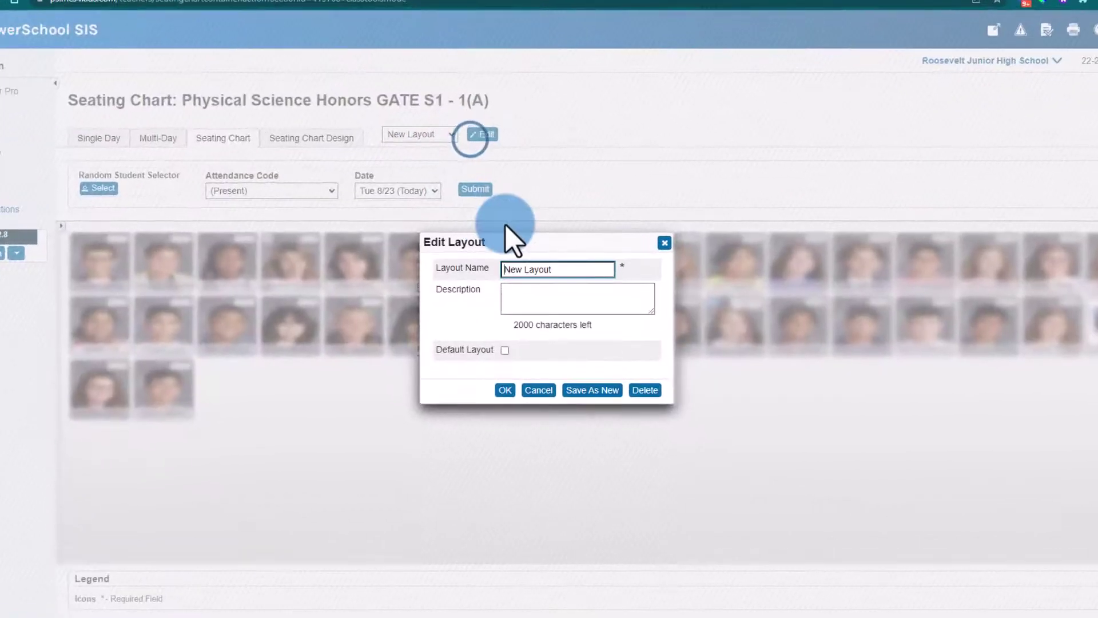
pyautogui.moveTo(562, 274); pyautogui.dragTo(445, 288)
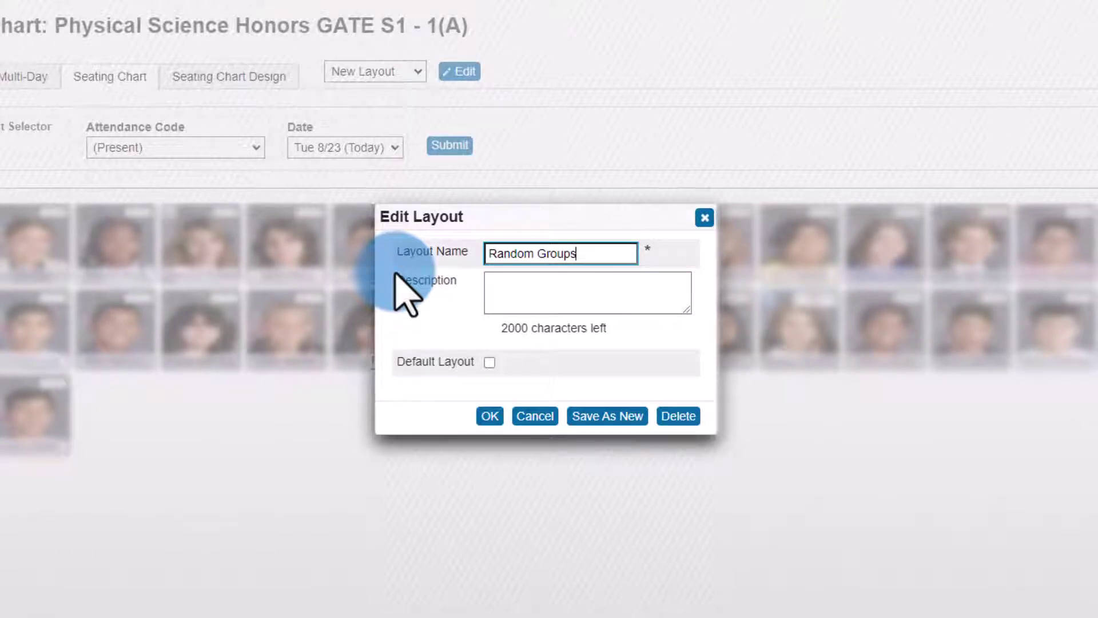
pyautogui.write('Random Groups')
pyautogui.click(490, 415)
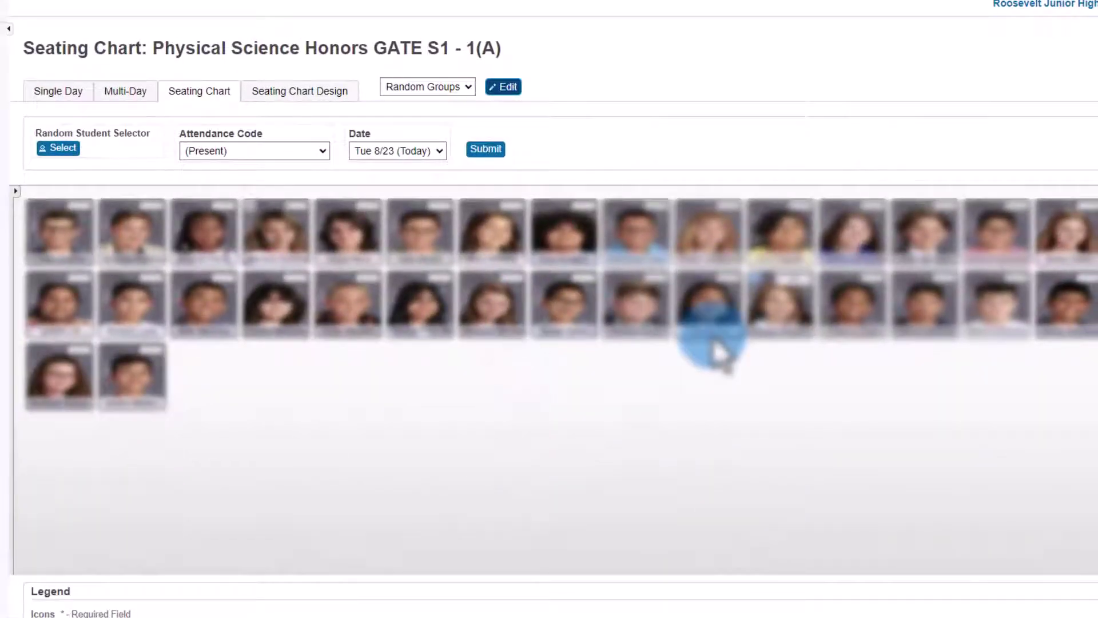
# In Seating Chart Design, clear all students and delete every existing seat from the chart.
pyautogui.click(306, 94)
pyautogui.click(48, 558)
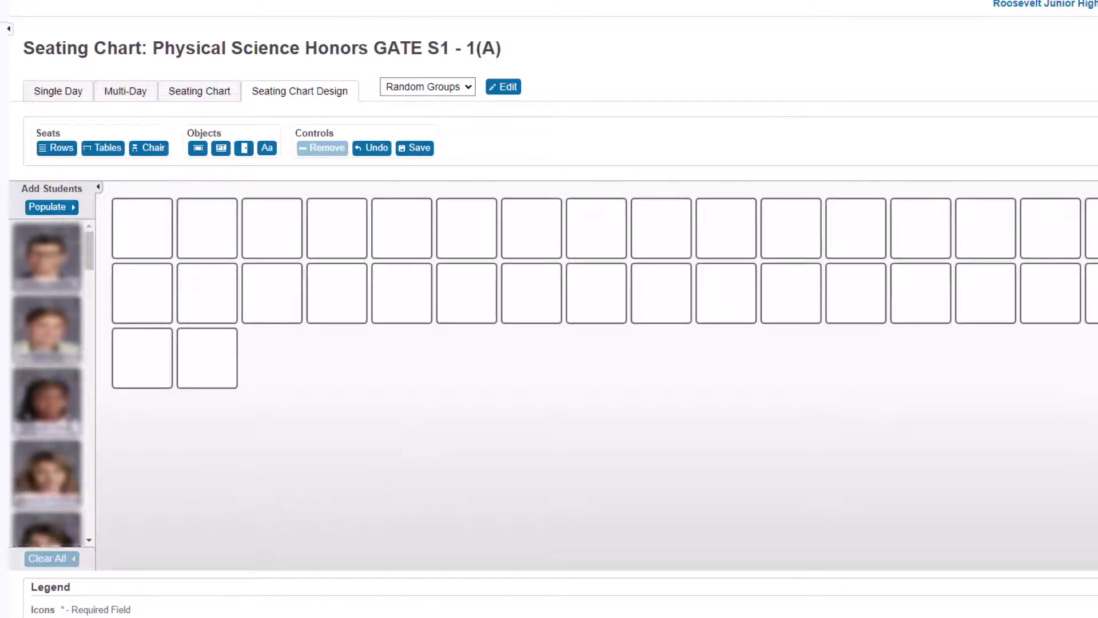
pyautogui.moveTo(1095, 502); pyautogui.dragTo(109, 228)
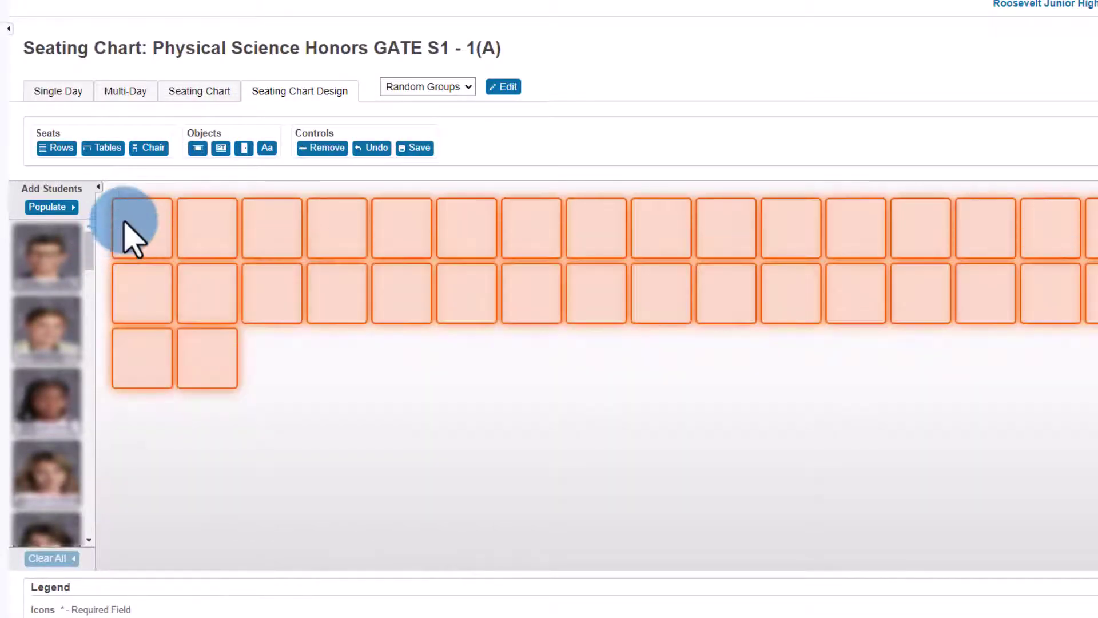
pyautogui.press('Delete')
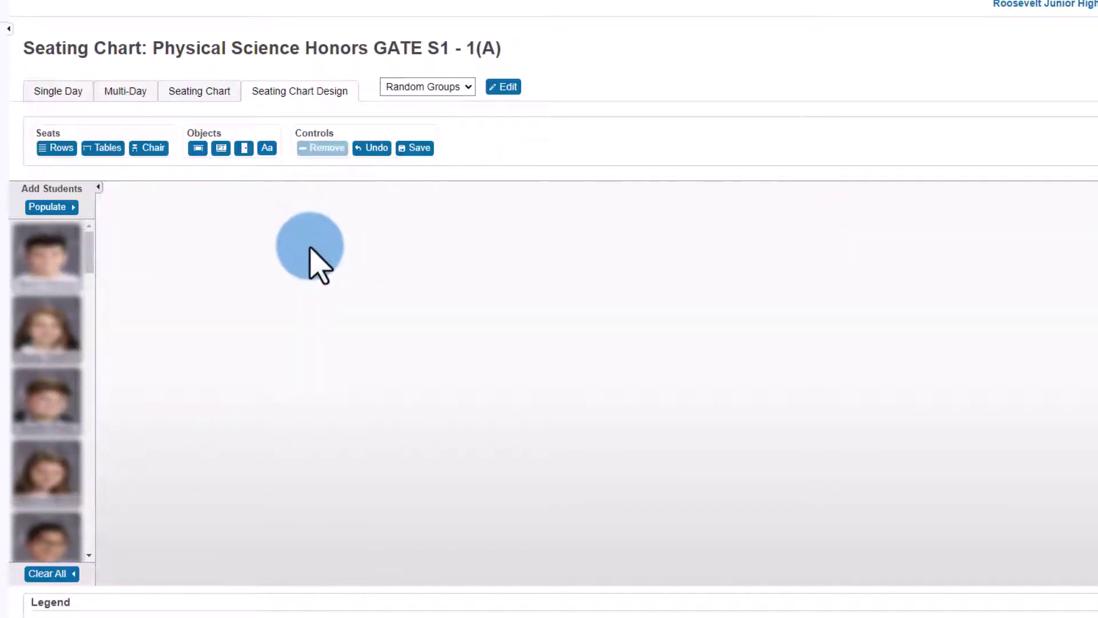
# Add 6 tables of 6 chairs each, arranged 3 tables across.
pyautogui.click(108, 147)
pyautogui.click(573, 281)
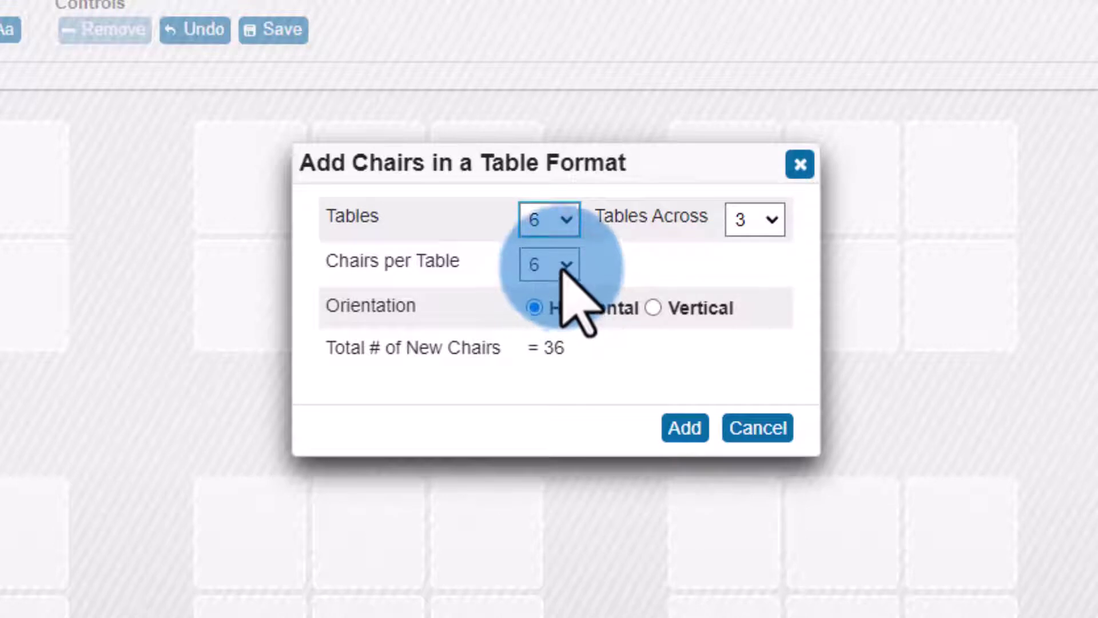
pyautogui.click(565, 219)
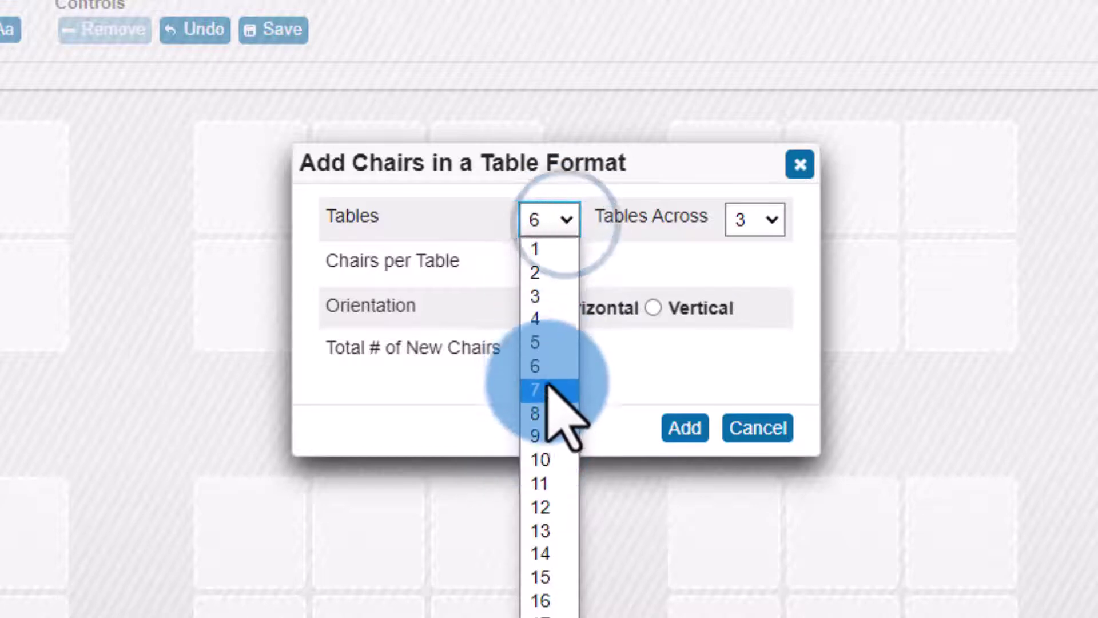
pyautogui.click(546, 388)
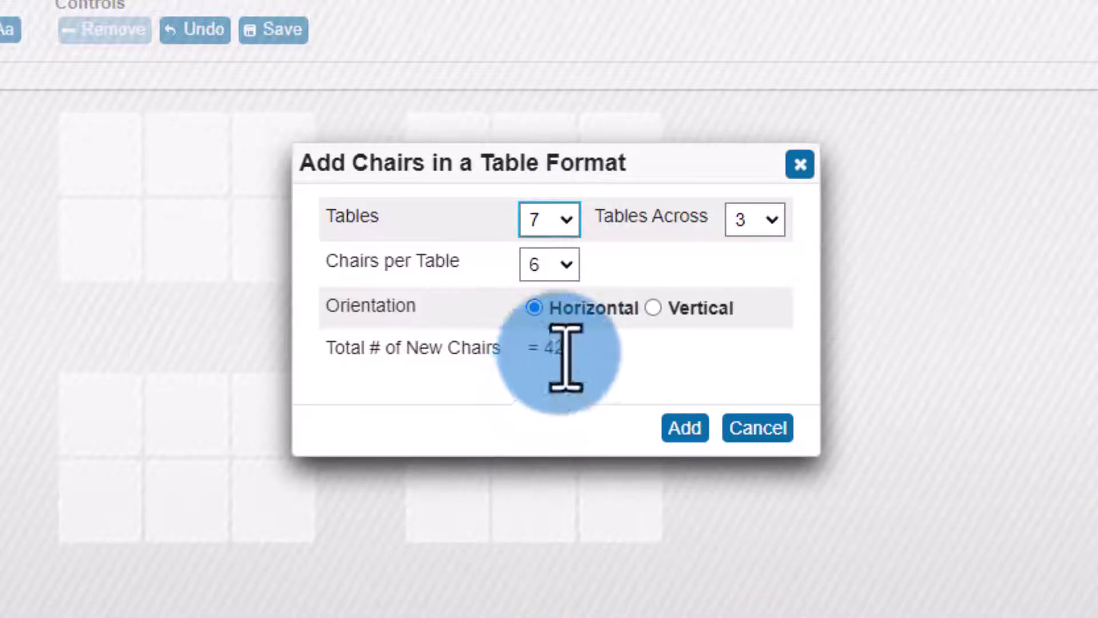
pyautogui.click(565, 220)
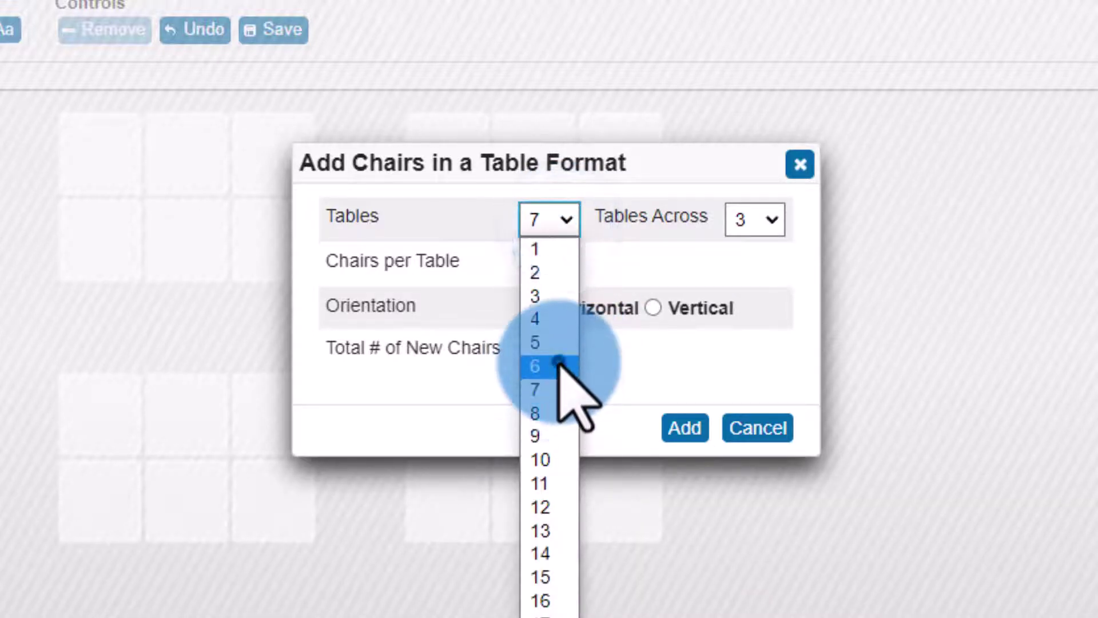
pyautogui.click(552, 361)
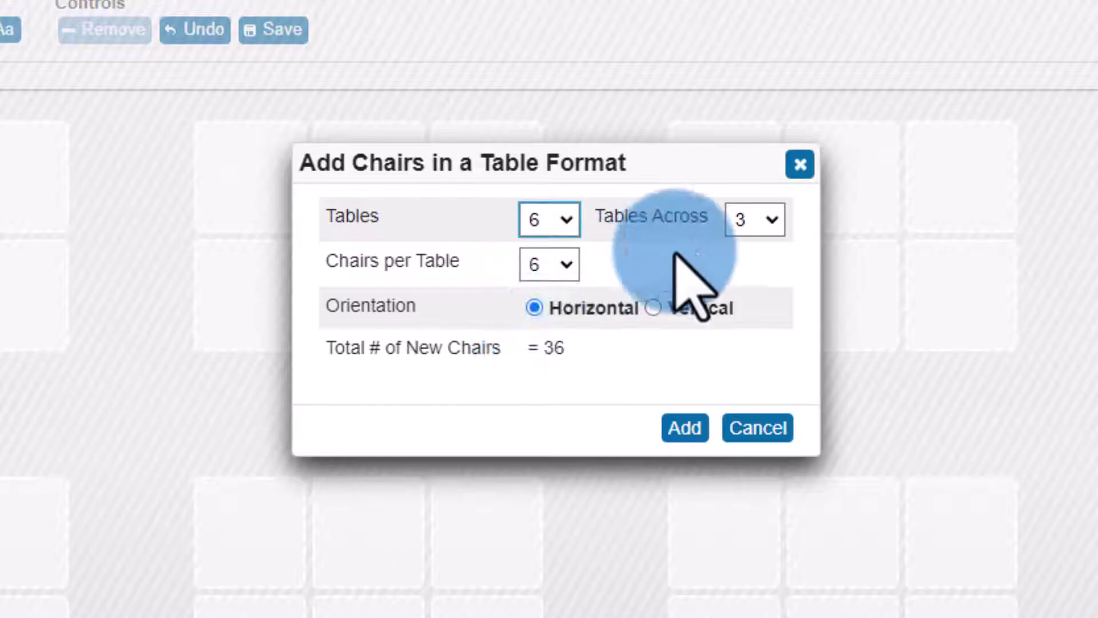
pyautogui.click(766, 220)
pyautogui.click(749, 308)
pyautogui.click(762, 225)
pyautogui.click(755, 288)
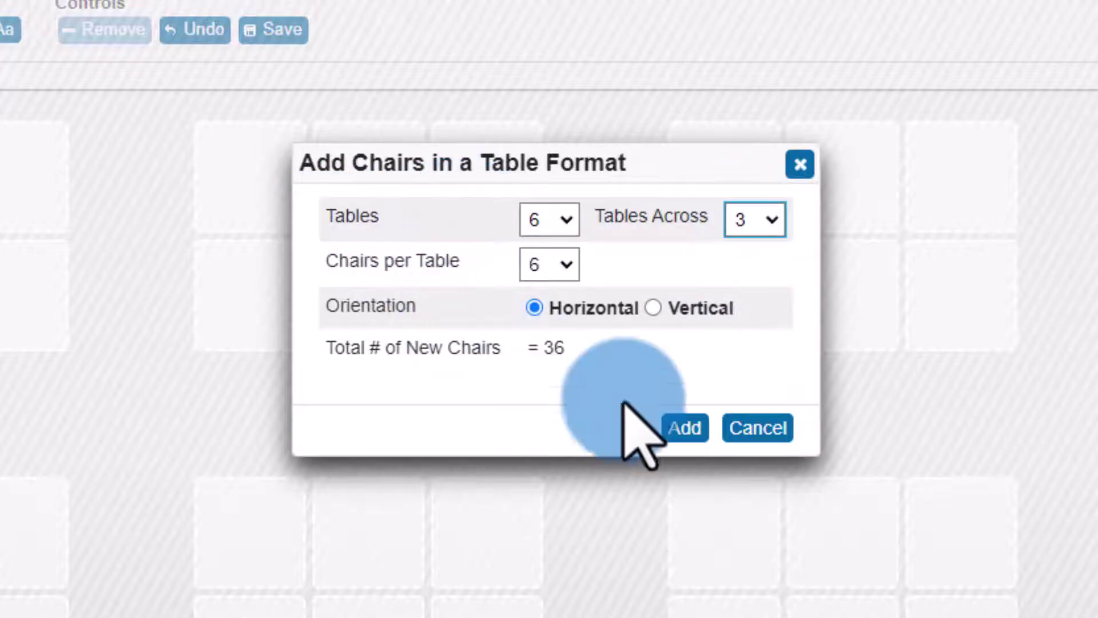
pyautogui.click(684, 425)
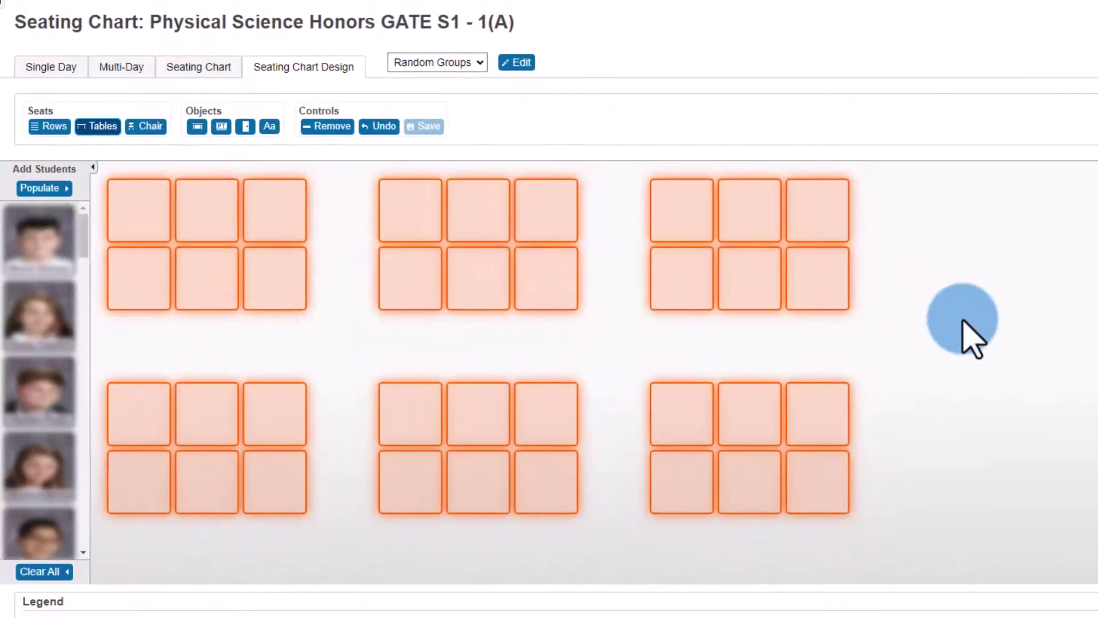
# Populate all 36 chairs with students sorted randomly, then clear and repopulate randomly once more.
pyautogui.click(963, 319)
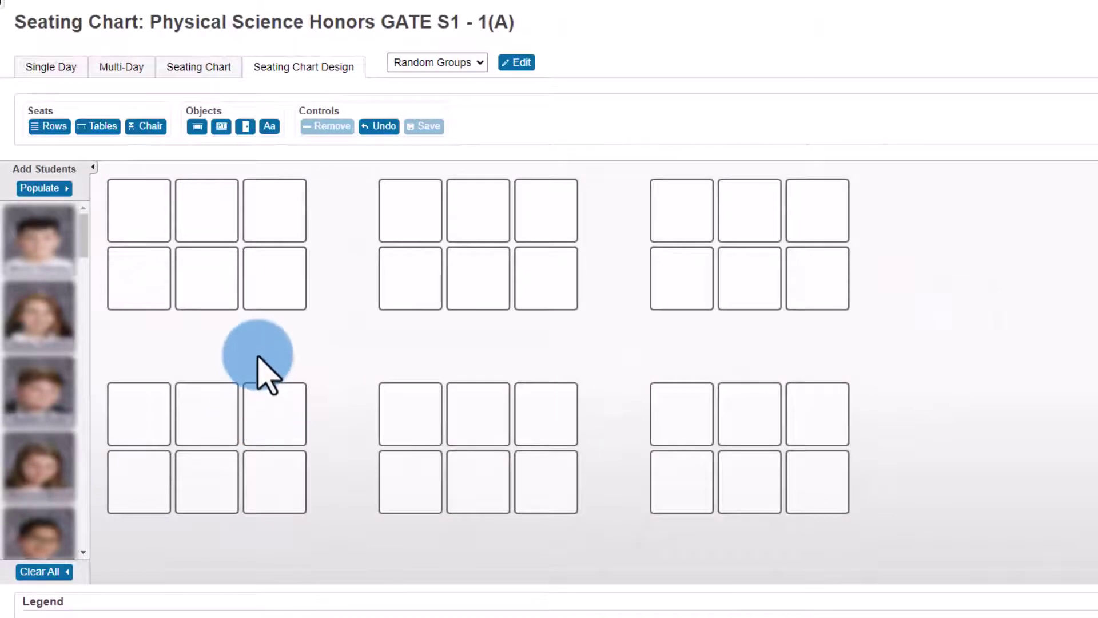
pyautogui.click(43, 189)
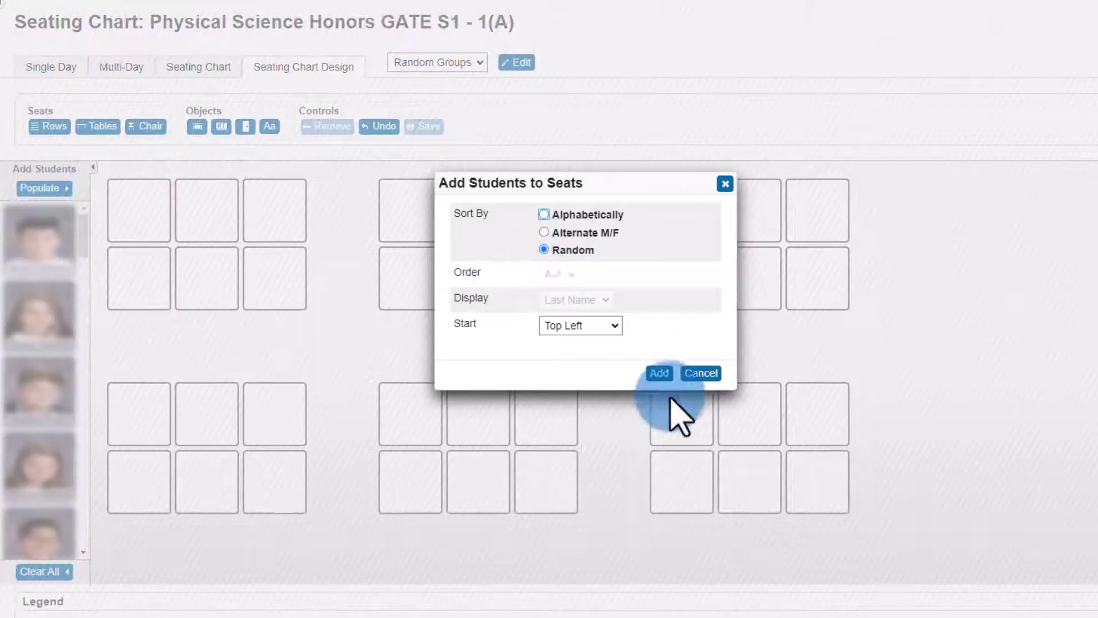
pyautogui.click(659, 373)
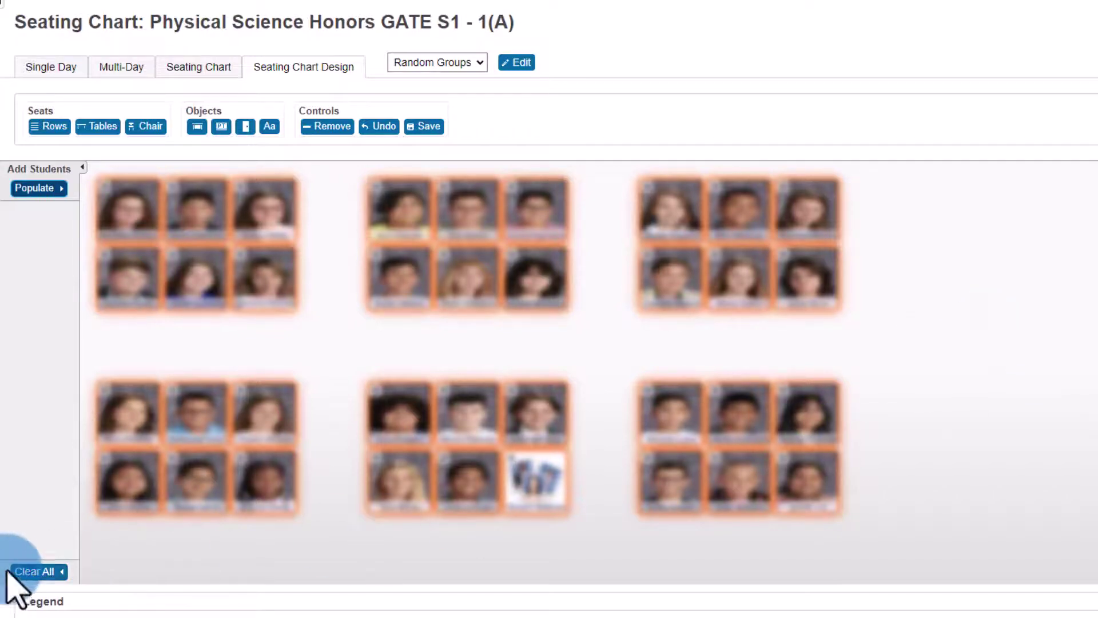
pyautogui.click(30, 572)
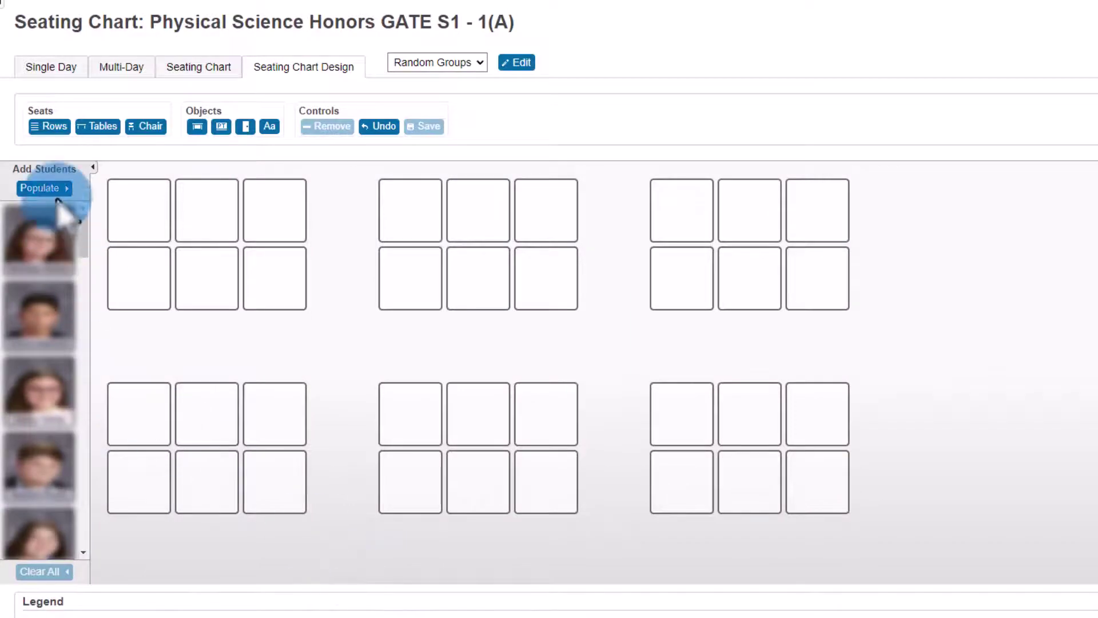
pyautogui.click(51, 188)
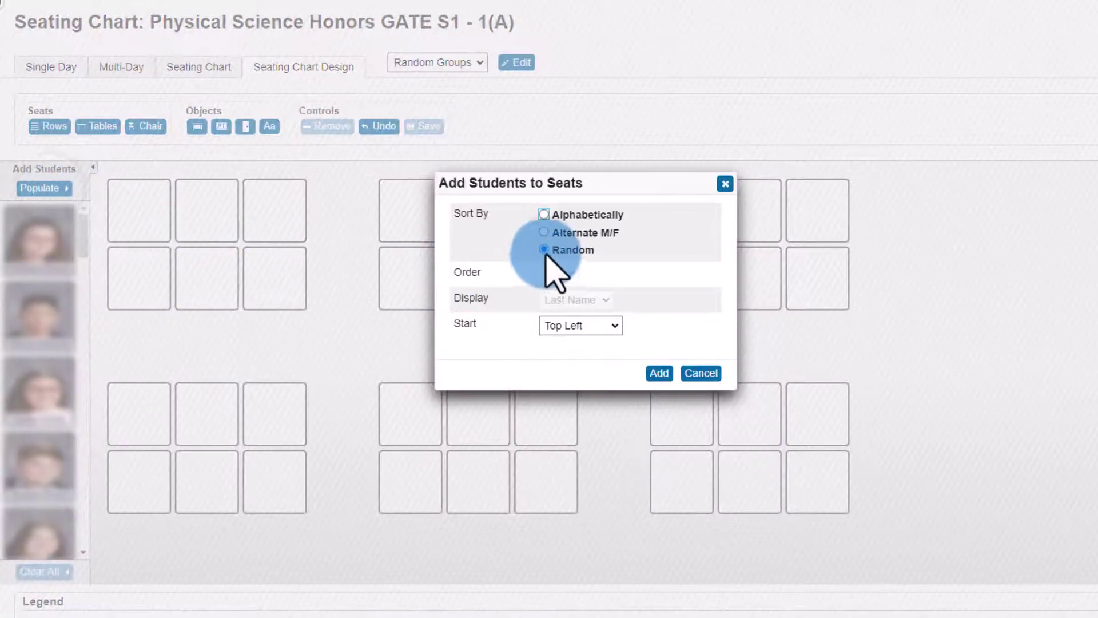
pyautogui.click(660, 373)
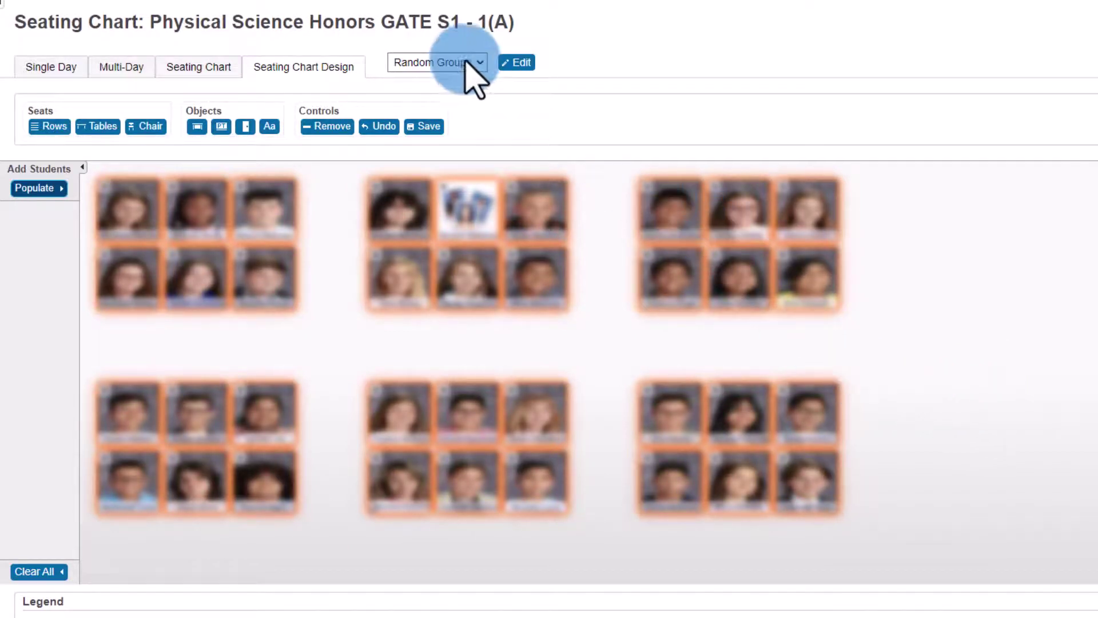
# Save the chart, repopulate the six tables in a new random order, and save again.
pyautogui.click(217, 70)
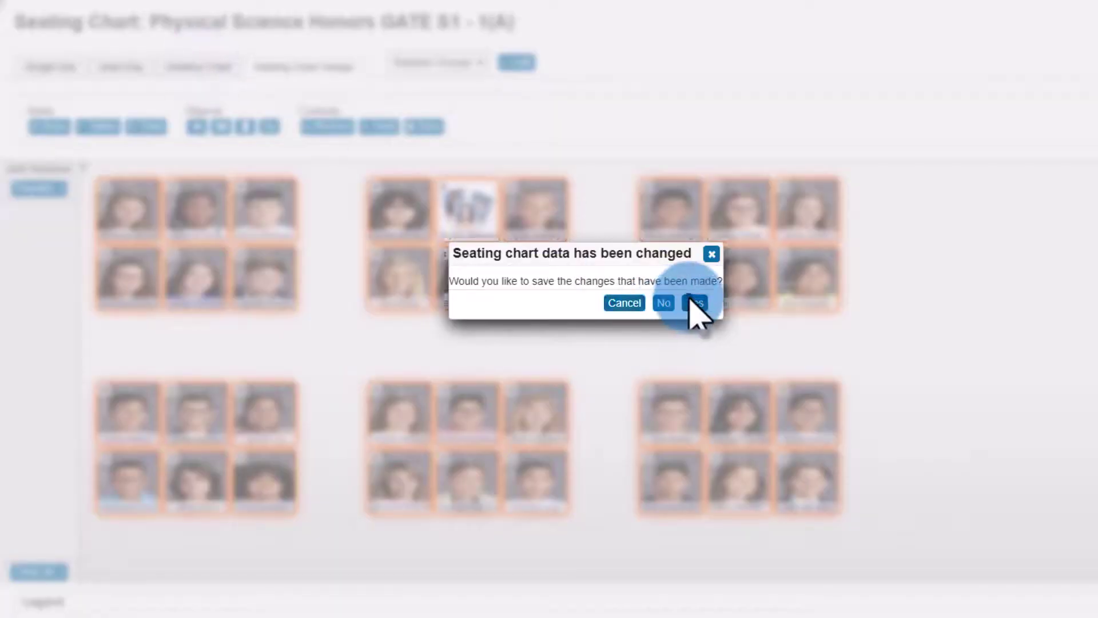
pyautogui.click(692, 302)
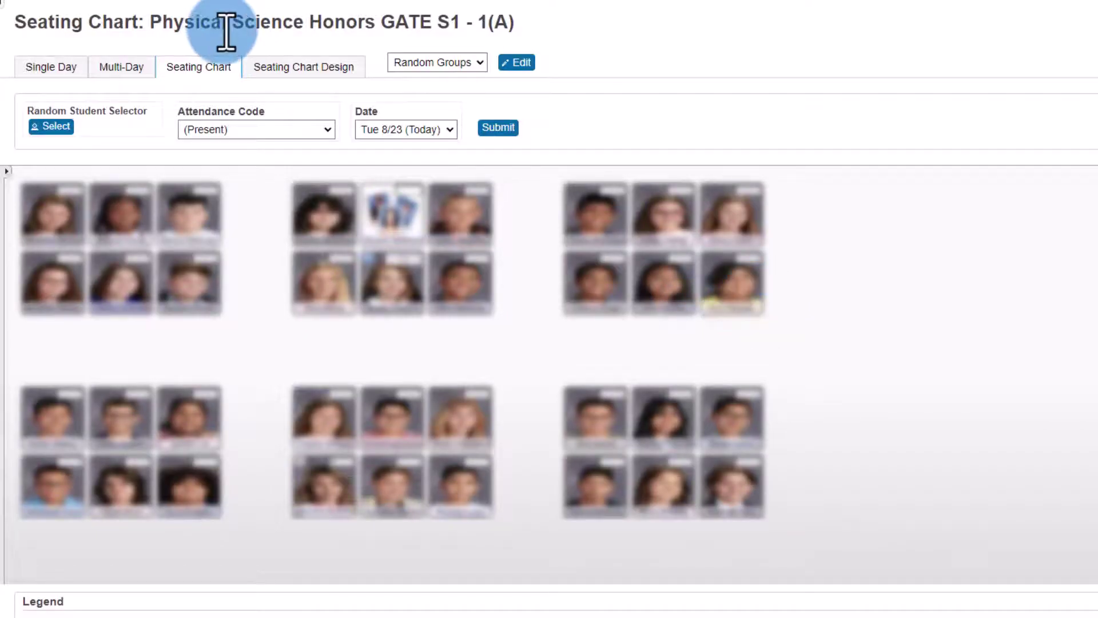
pyautogui.click(284, 70)
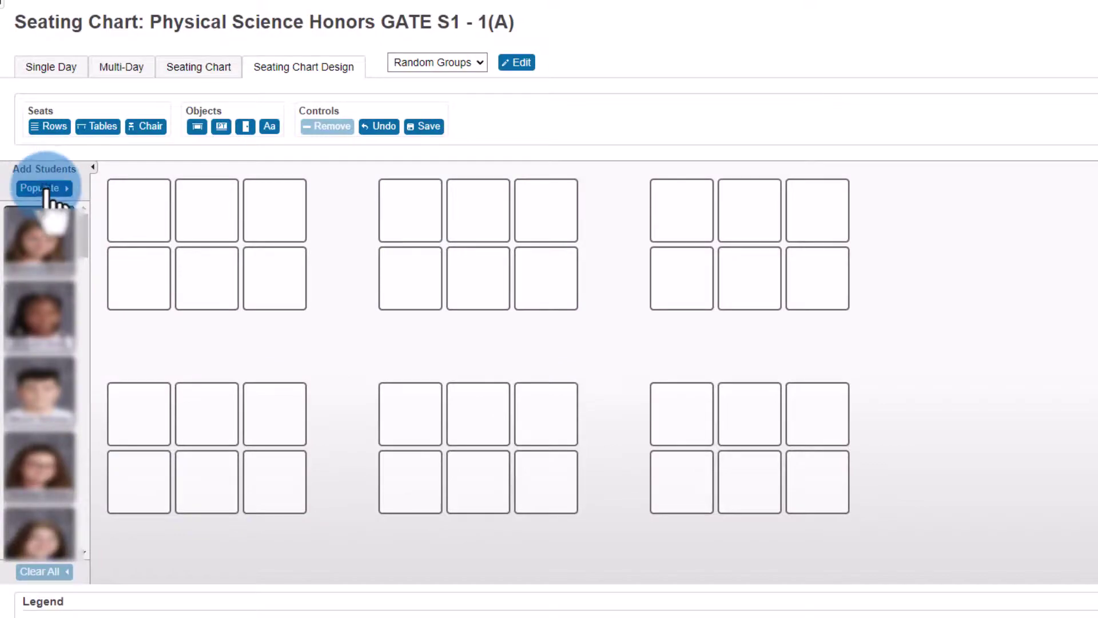
pyautogui.click(45, 188)
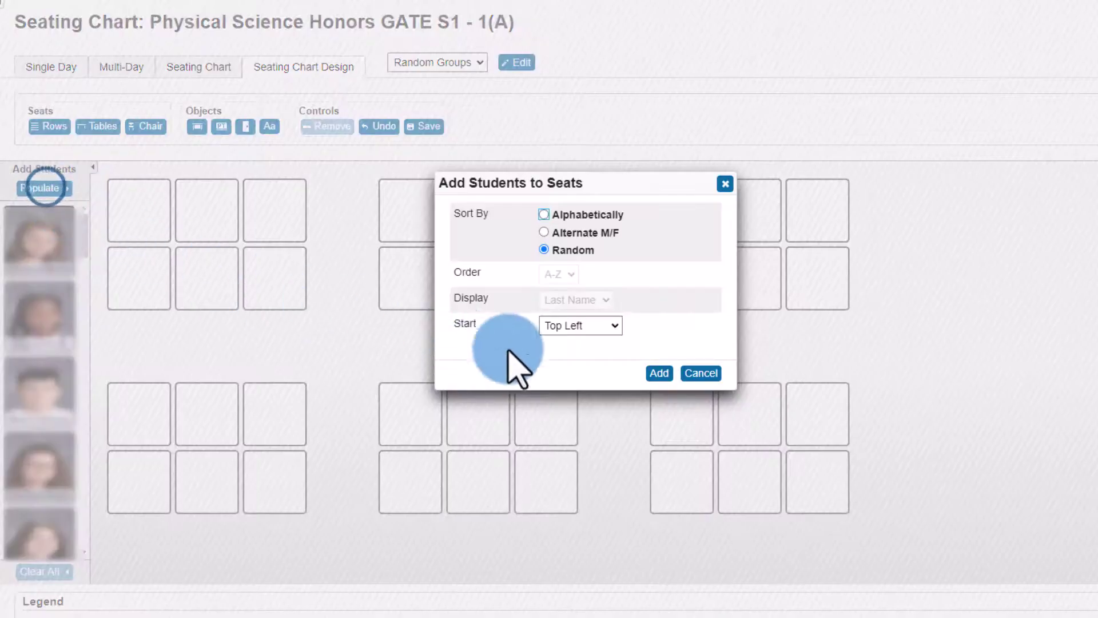
pyautogui.click(659, 373)
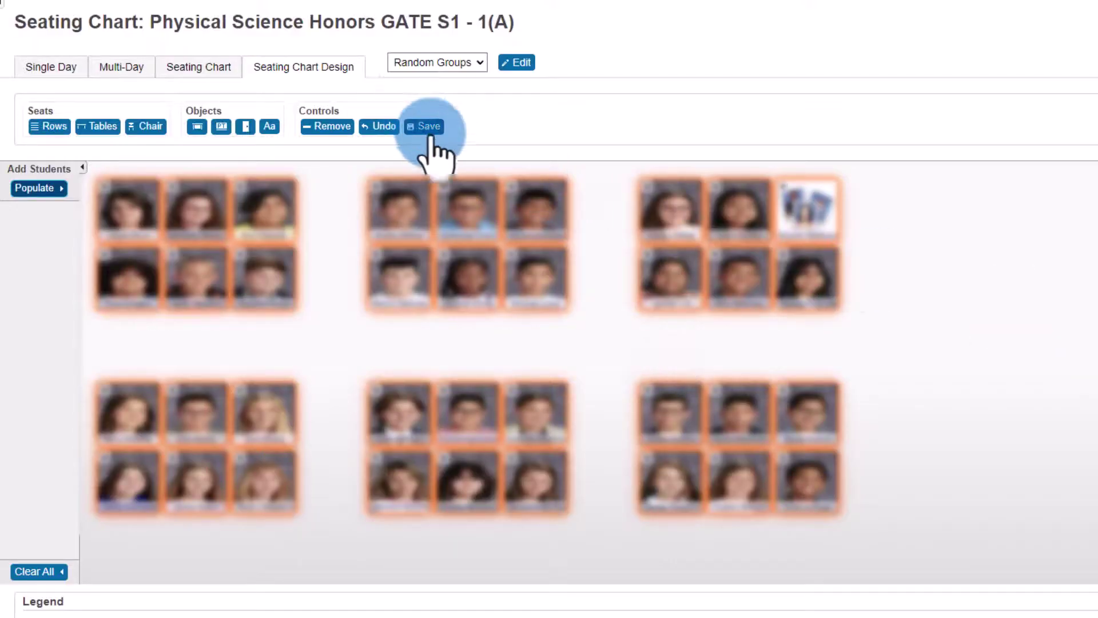
pyautogui.click(423, 126)
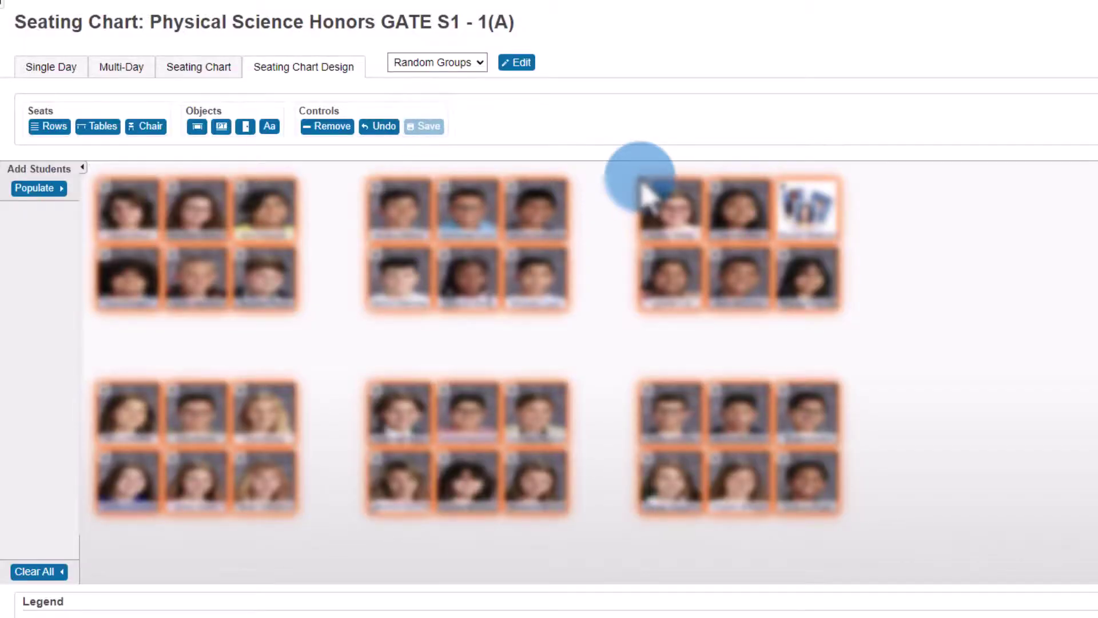